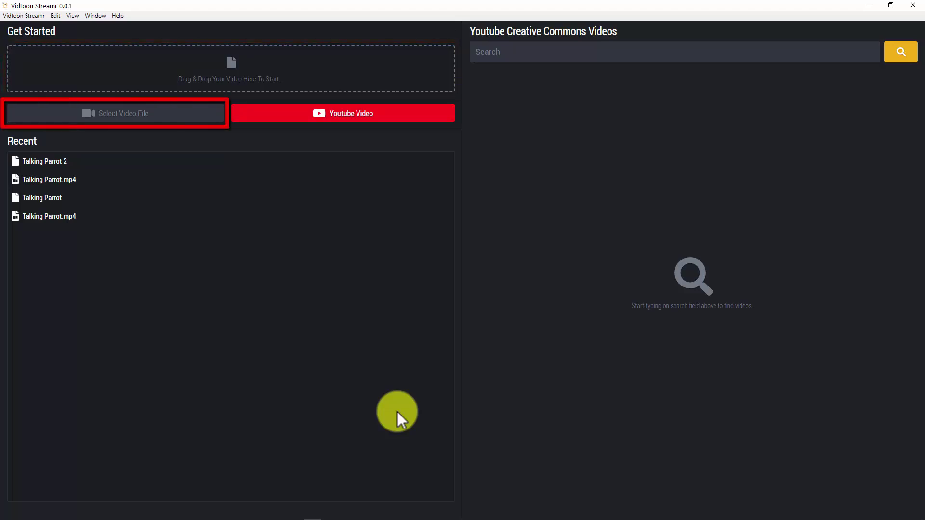
Step: Open and dismiss the local file browser and the YouTube downloader without importing anything
left_click(137, 117)
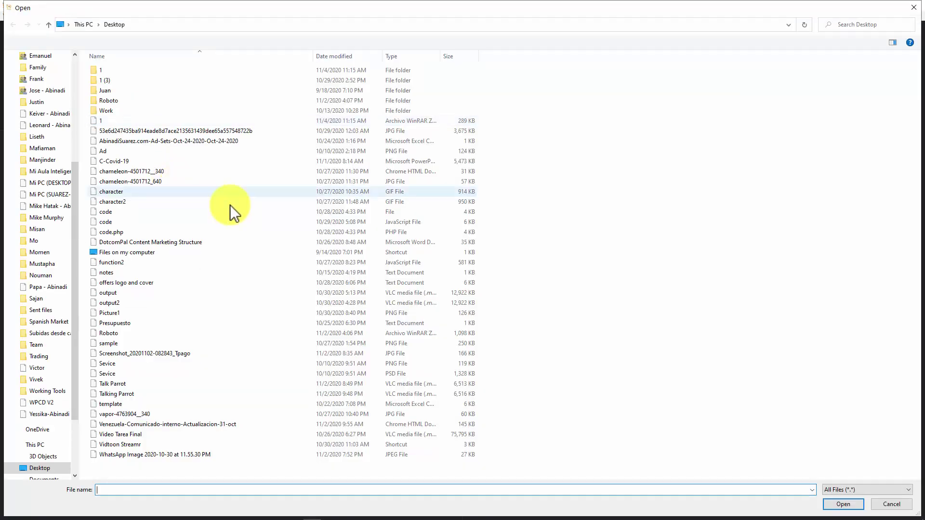
left_click(891, 504)
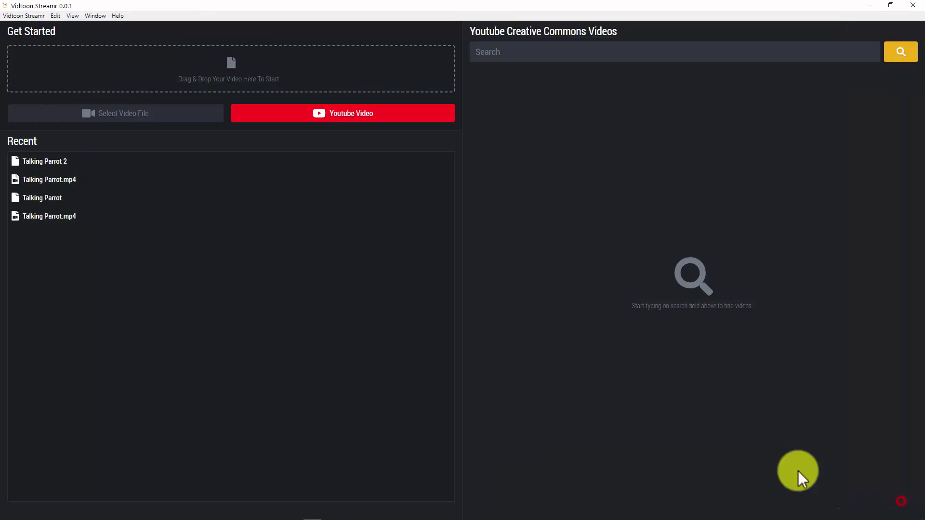
left_click(344, 118)
left_click(414, 262)
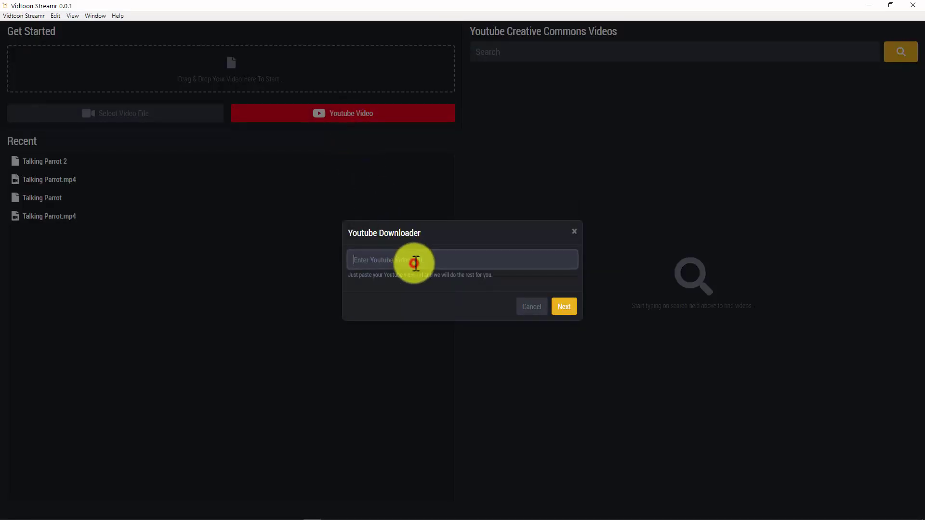
left_click(574, 232)
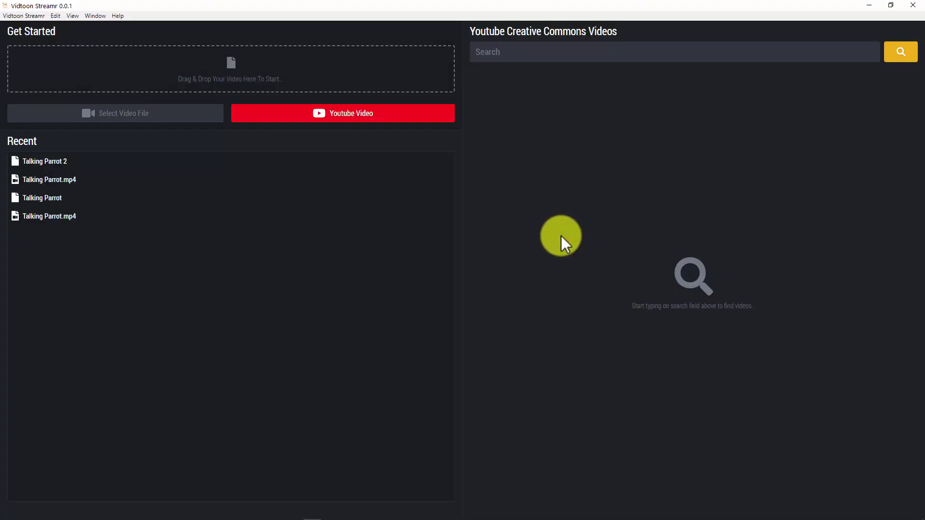
Step: Search Creative Commons videos for 'cake decorating' and preview the Cute Animal Cake Decorating Ideas clip
left_click(564, 53)
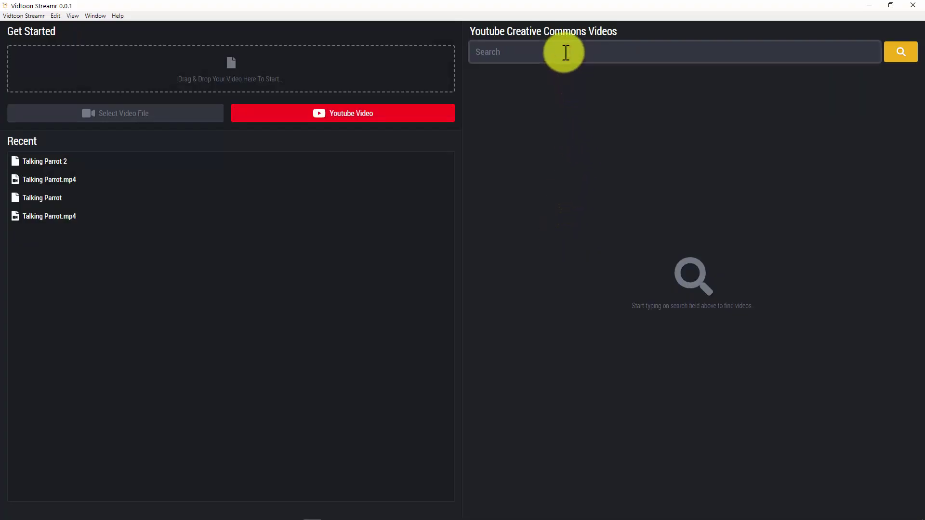
type("cake decorating")
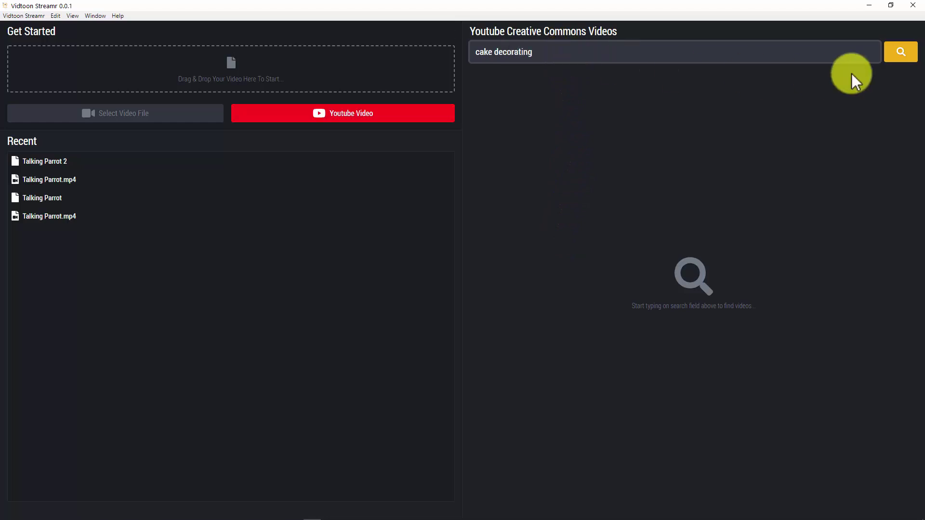
left_click(899, 59)
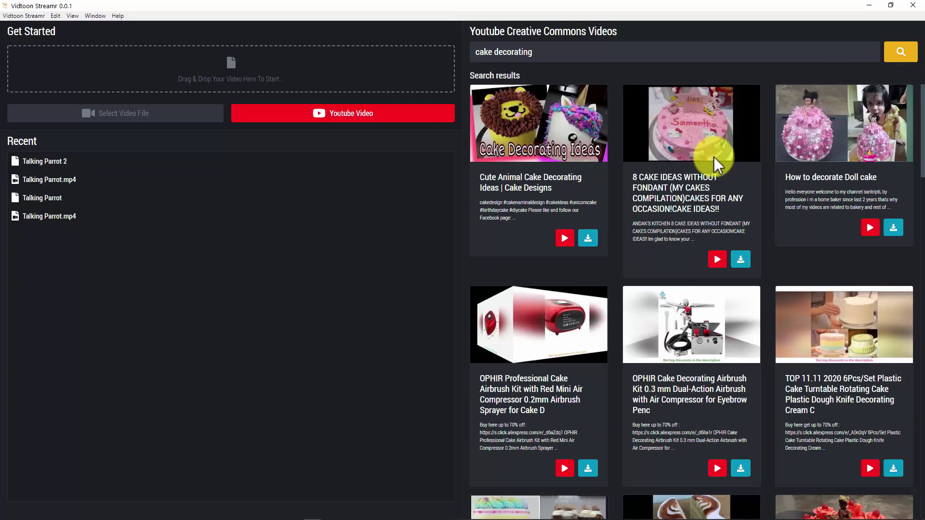
left_click(564, 238)
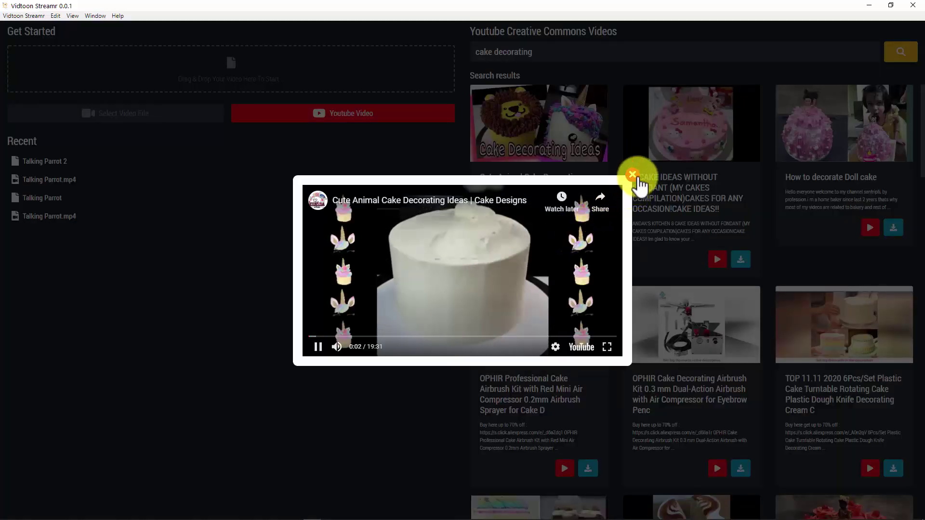
left_click(633, 174)
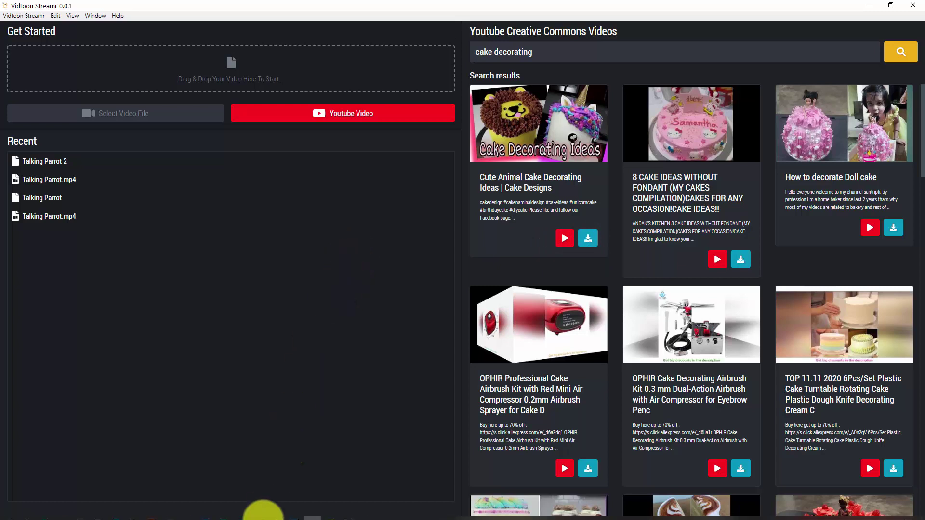
Step: Copy the Talking Parrot video's web address from the browser into the YouTube downloader's link field
left_click(193, 514)
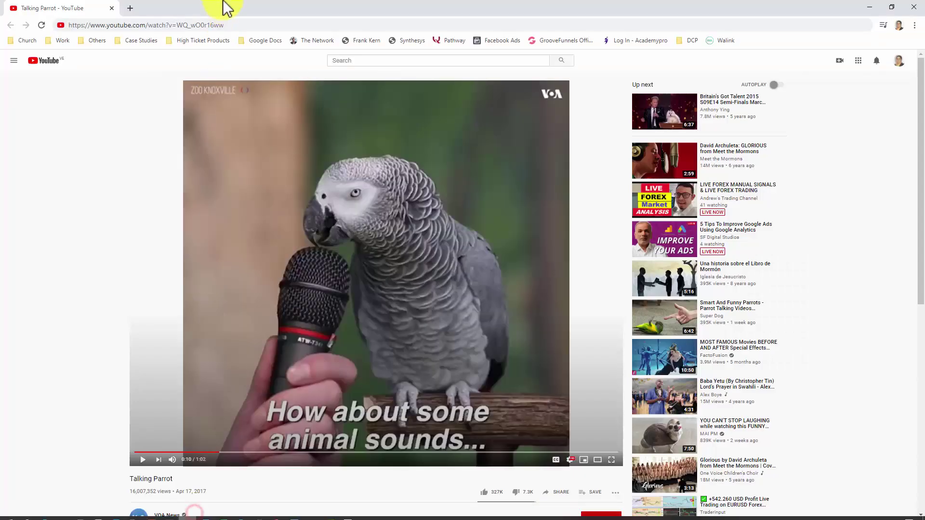
left_click(238, 24)
key("ctrl+c")
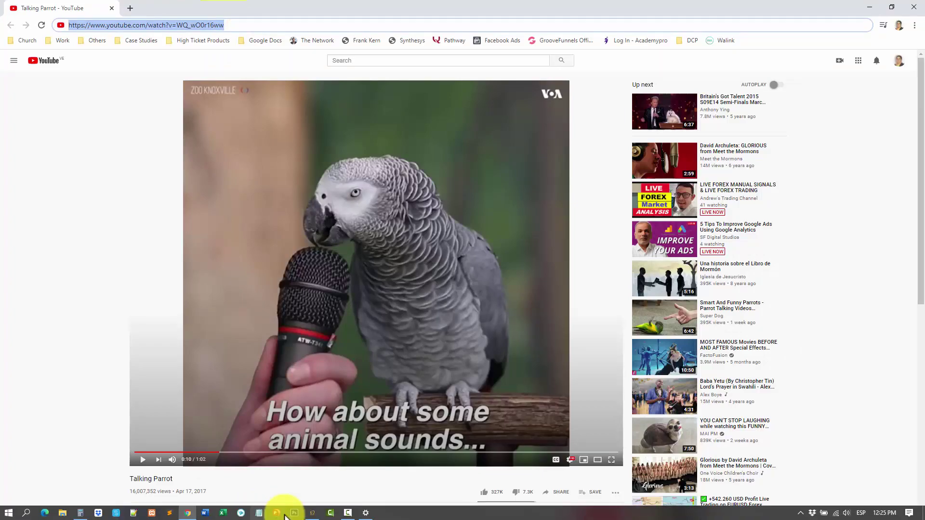
left_click(330, 517)
left_click(355, 121)
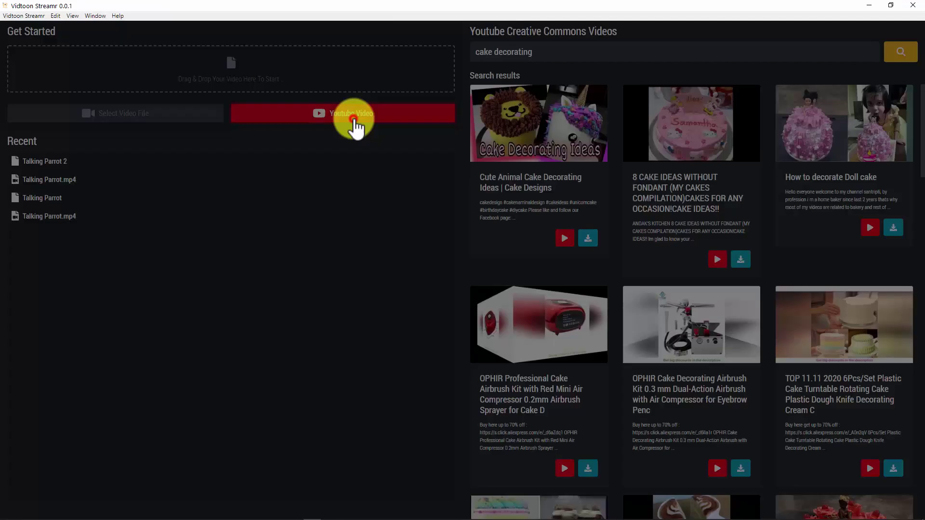
left_click(423, 260)
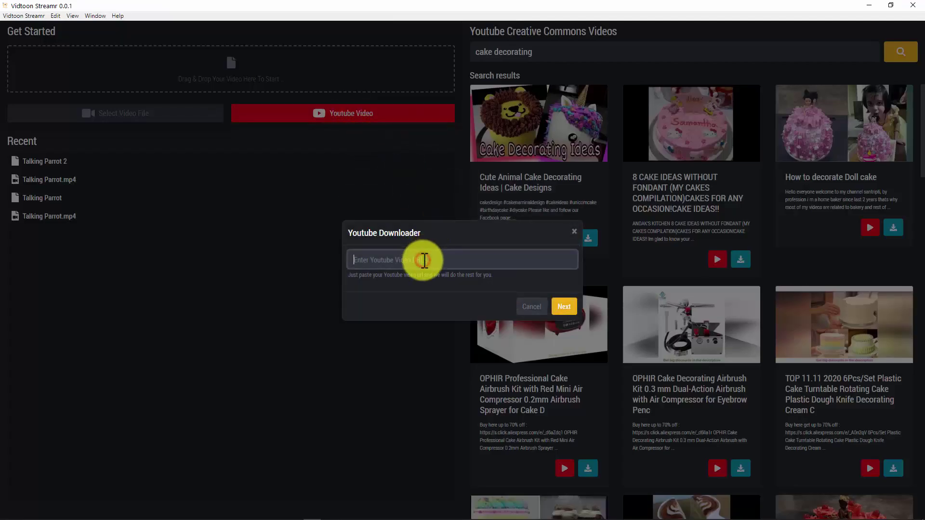
key("ctrl+v")
Step: Fetch the Talking Parrot video's details and download it at 720p quality
left_click(564, 308)
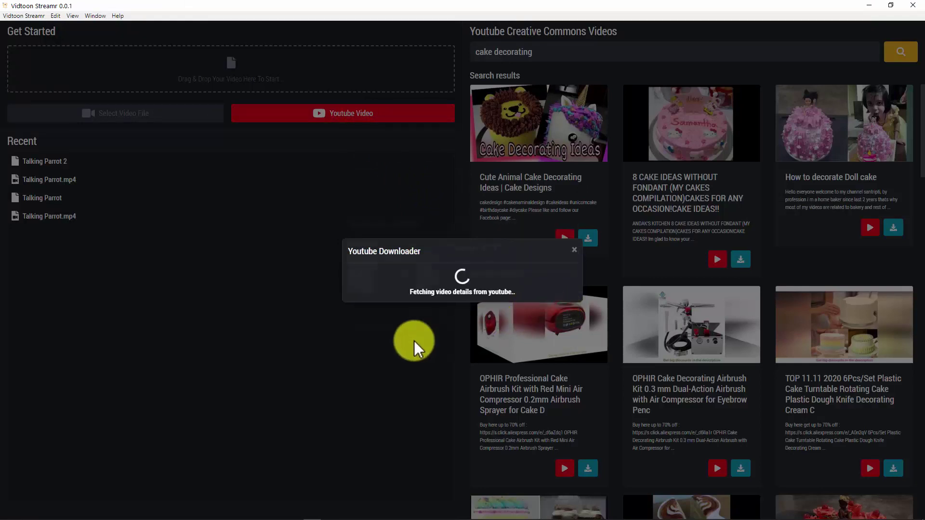
left_click(479, 272)
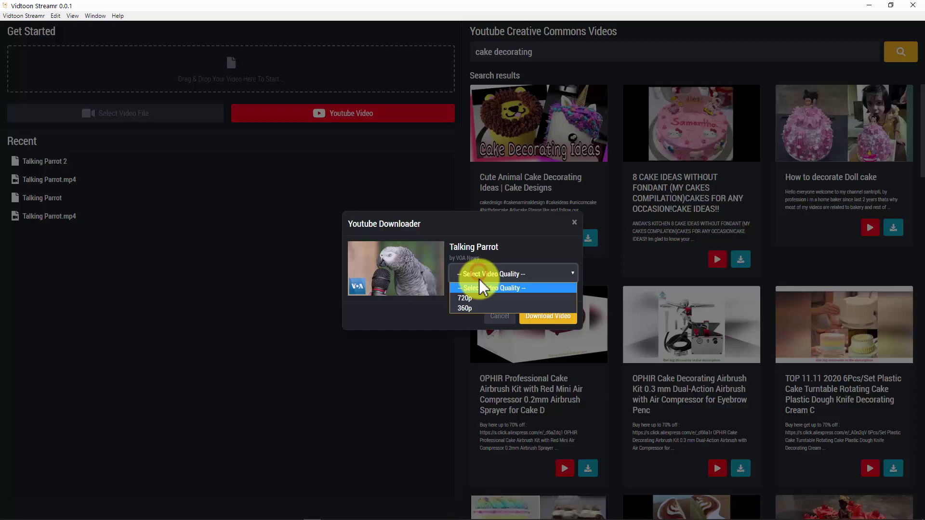
left_click(479, 285)
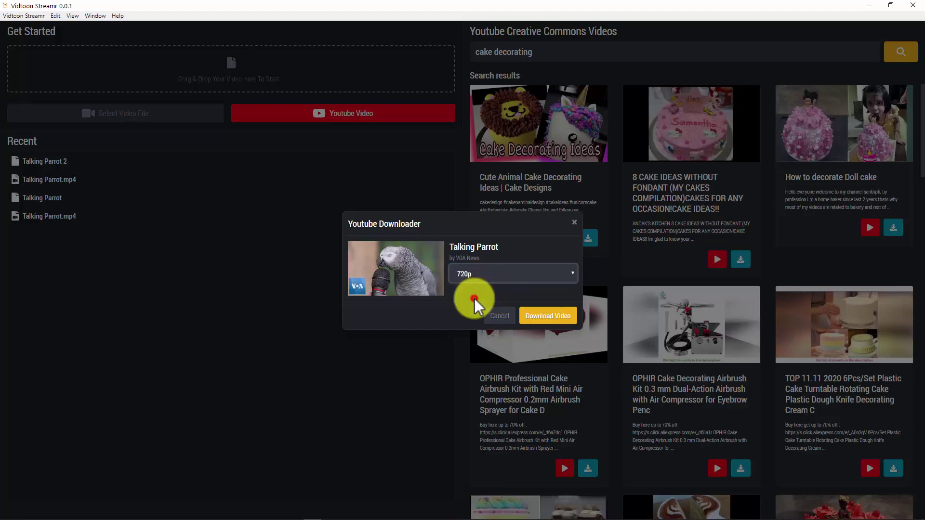
left_click(537, 317)
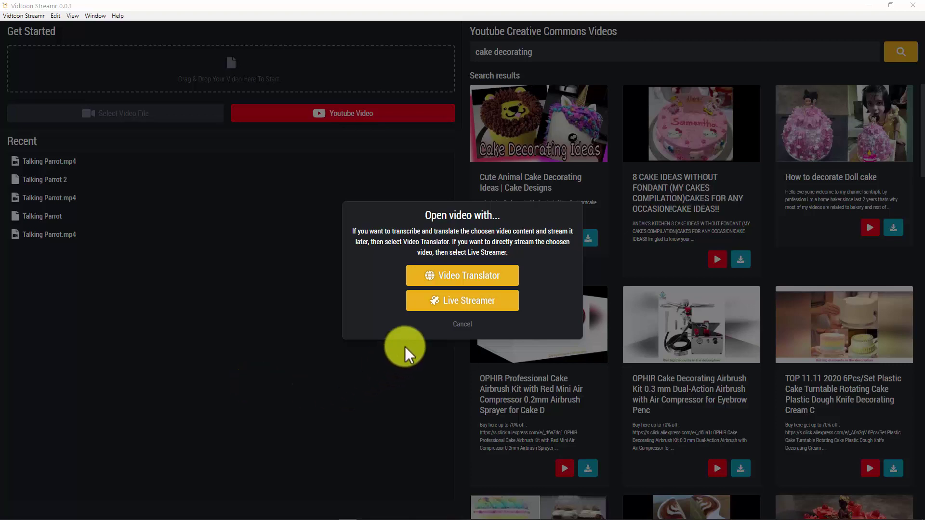
Step: Create translation project 'Talking Parrot 2' from Talking Parrot.mp4, keeping English (United States) as language
left_click(450, 277)
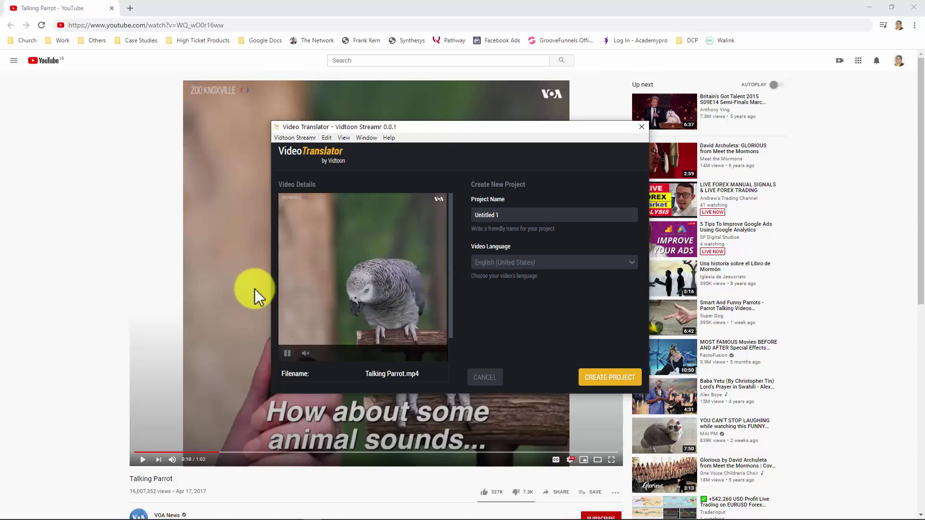
left_click(520, 215)
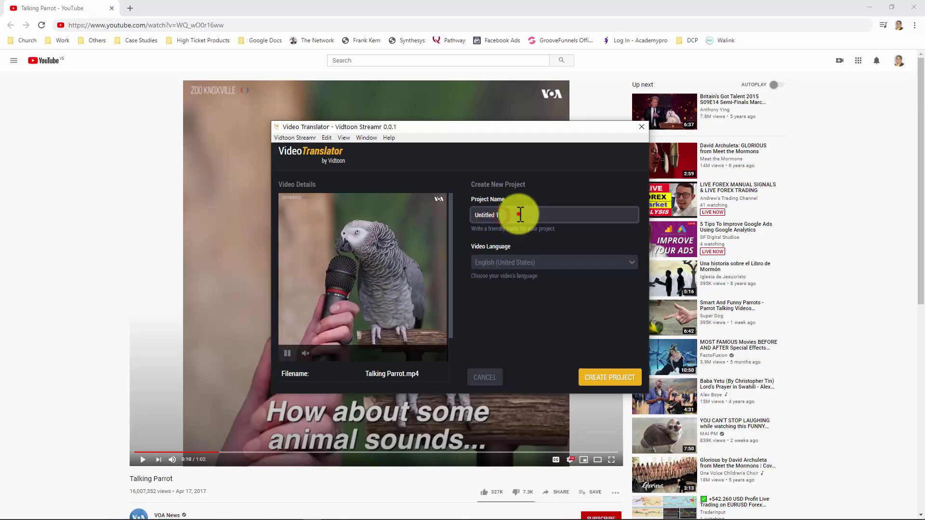
left_click_drag(520, 214, 477, 215)
type("Talking Parrot 2")
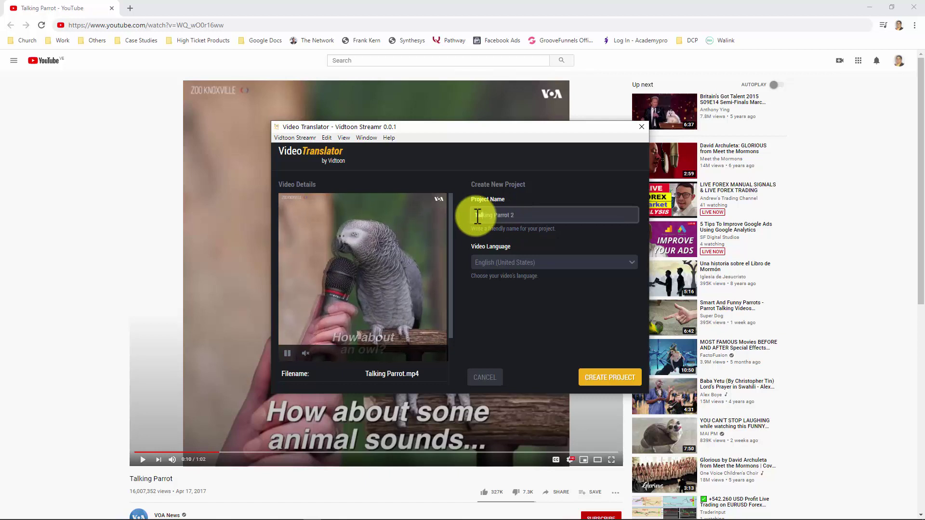
left_click(622, 262)
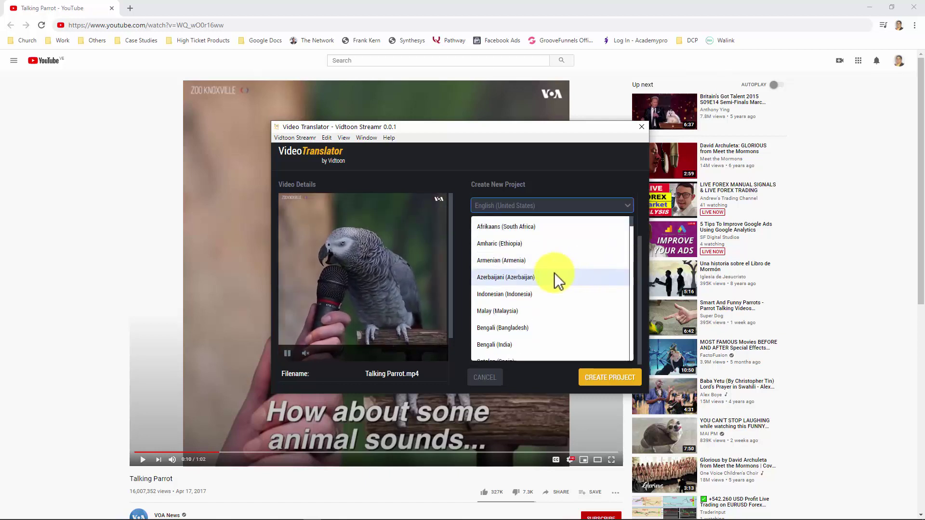
scroll(555, 278, "down", 3)
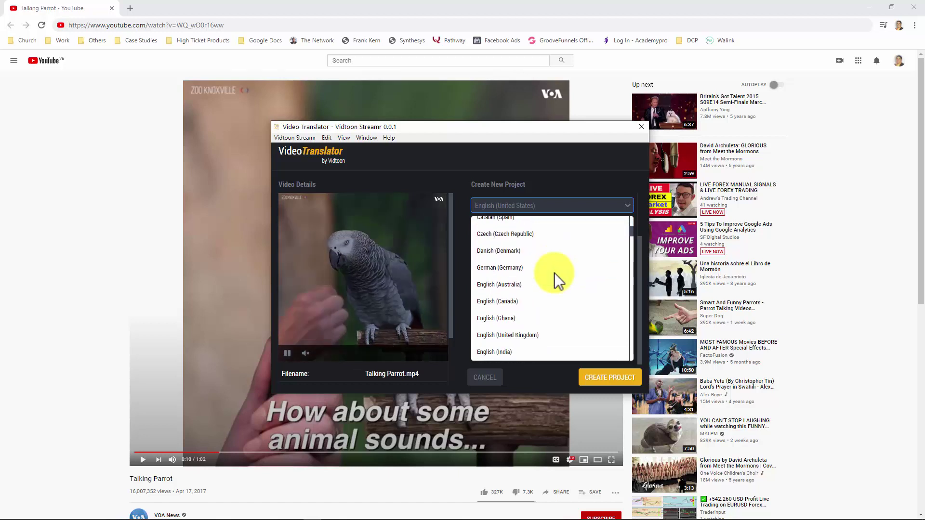
scroll(555, 278, "down", 5)
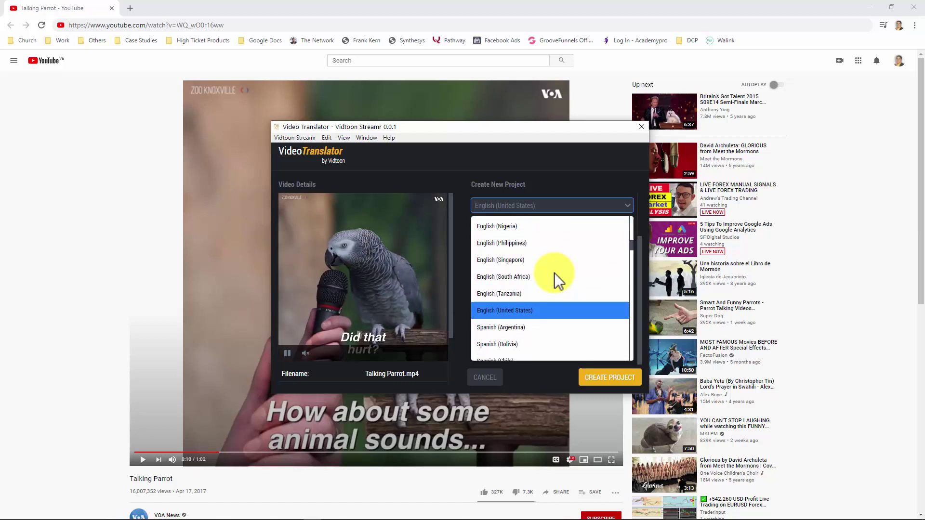
scroll(555, 278, "down", 4)
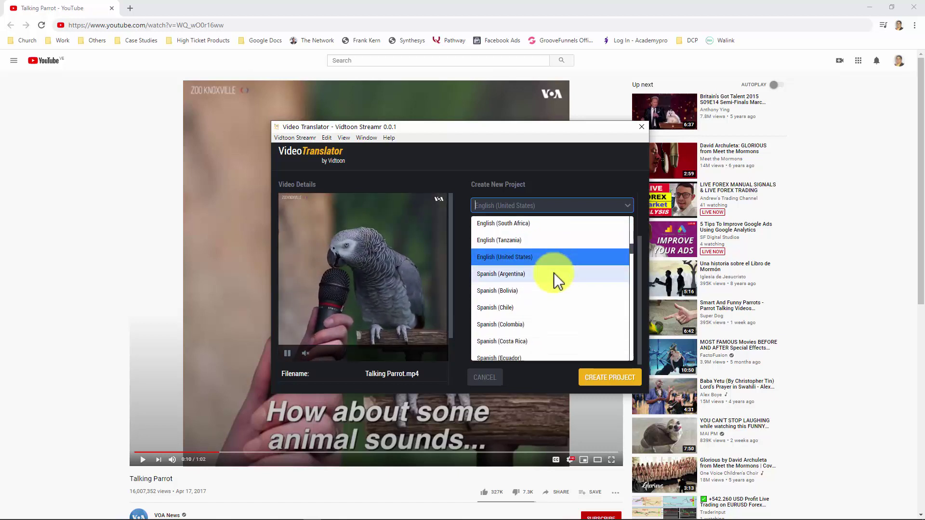
left_click(596, 203)
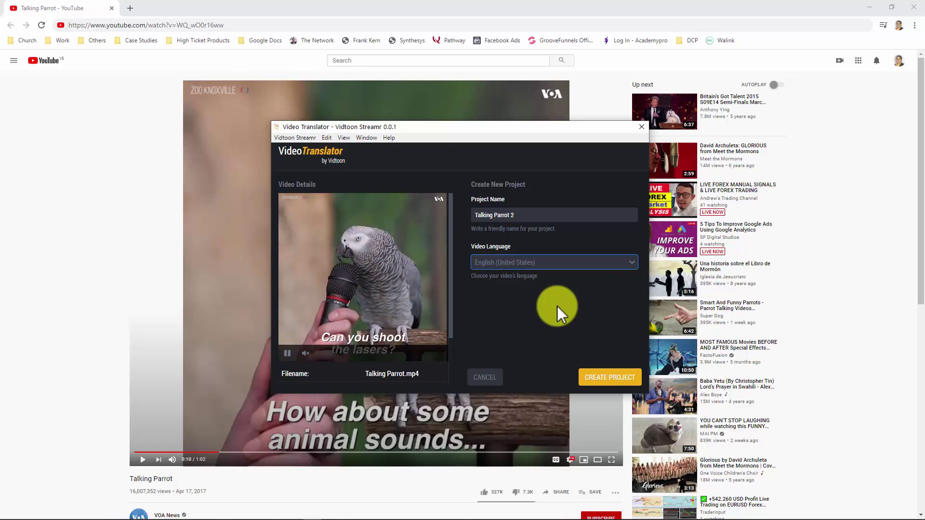
left_click(601, 381)
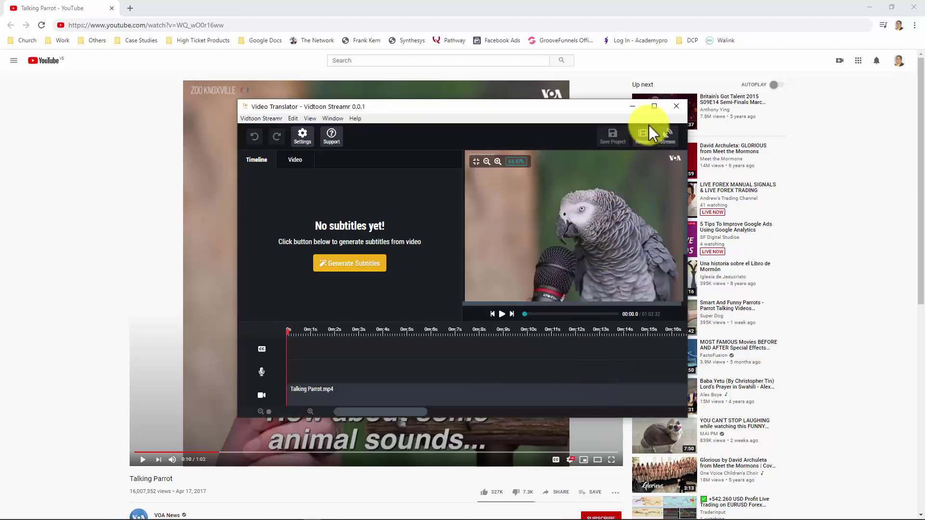
Step: Maximize the project editor and run Speech-to-Text transcription on Talking Parrot.mp4
left_click(653, 106)
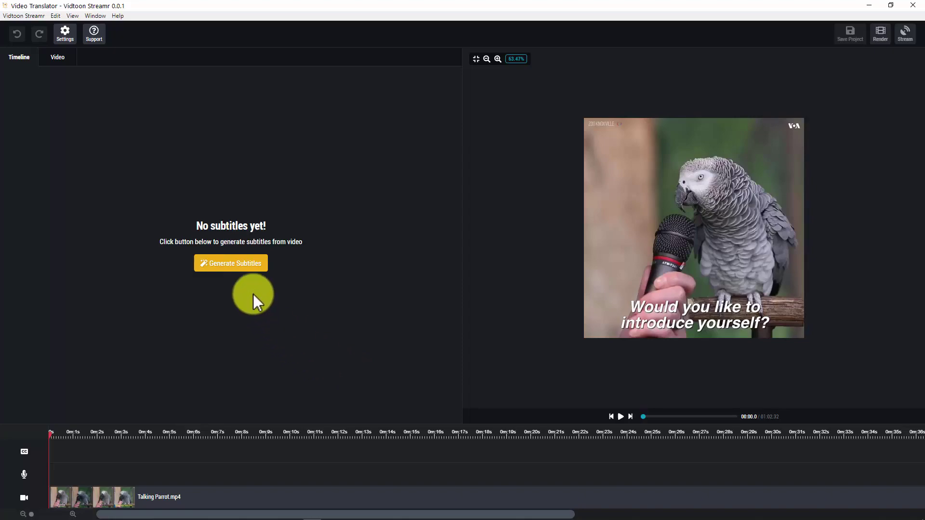
left_click(243, 266)
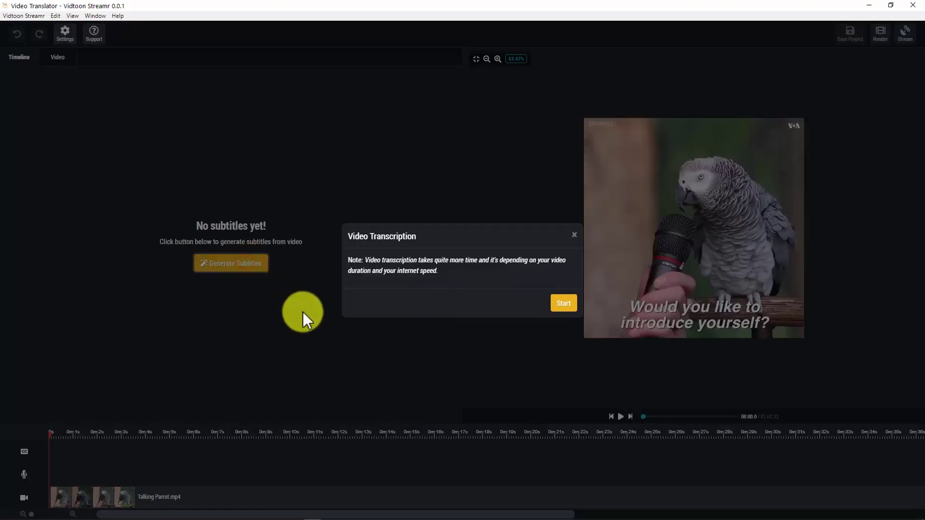
left_click(561, 304)
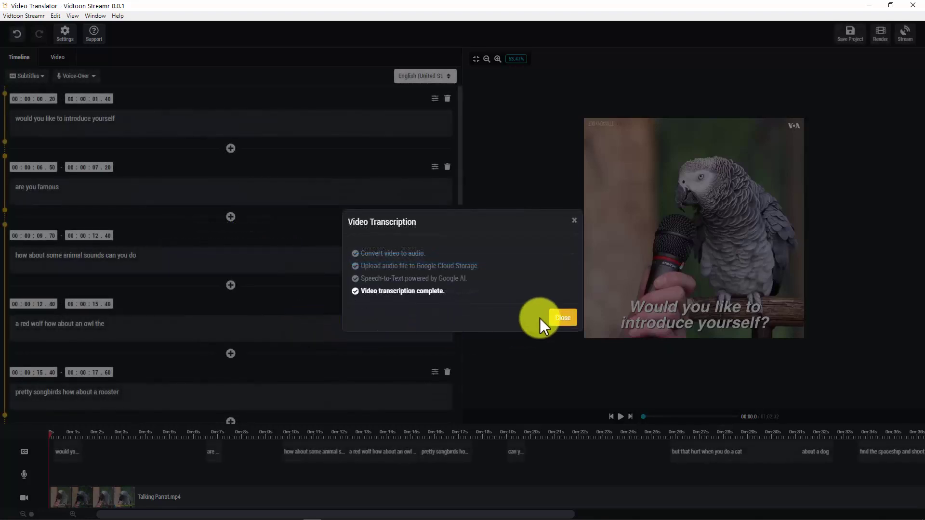
Step: Close the transcription notice and play the preview with subtitles, pausing at 00:15.33
left_click(559, 318)
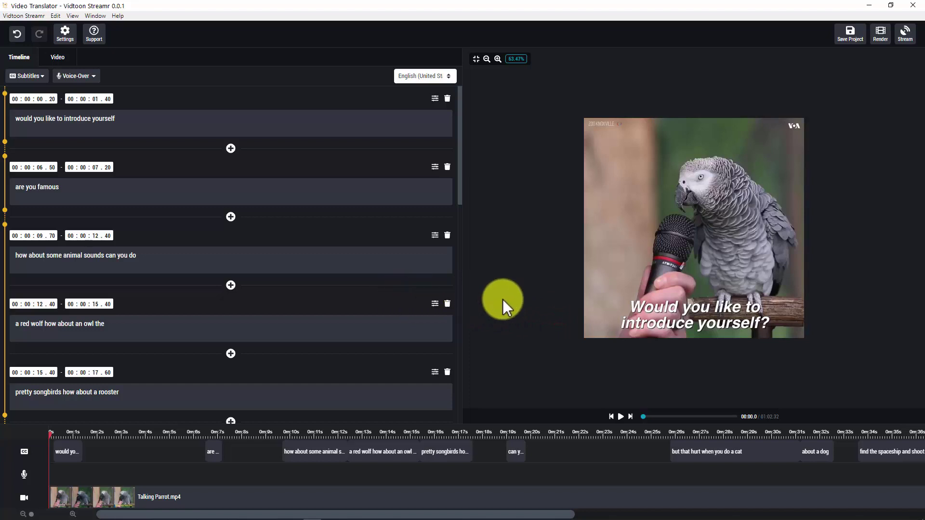
left_click(620, 417)
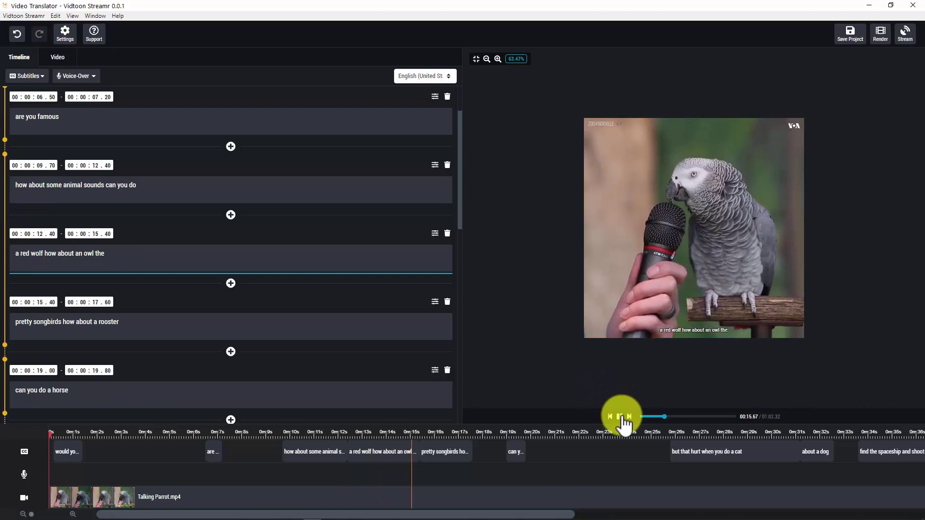
left_click(621, 417)
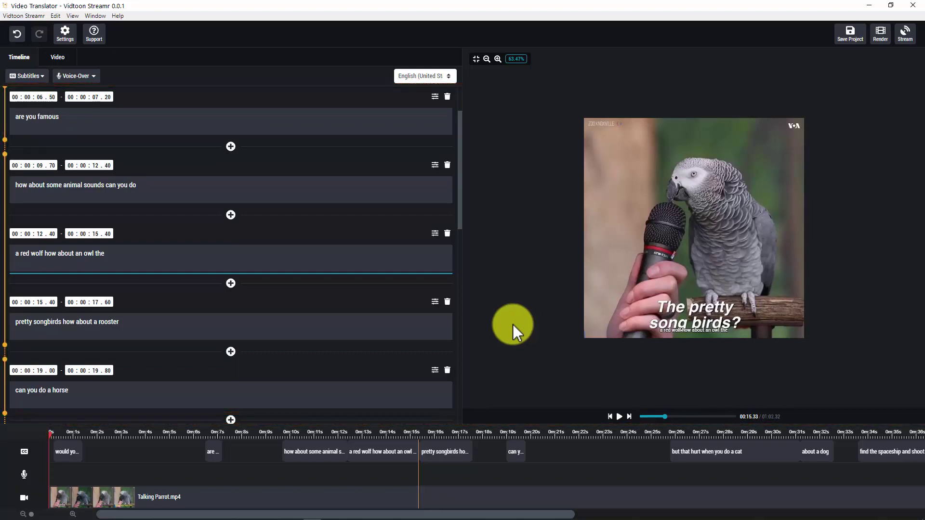
Step: Shift the first subtitle clip later on the CC track to 00:00:00.28–00:00:01.48
mouse_move(67, 450)
left_mouse_down()
mouse_move(79, 452)
mouse_move(71, 452)
left_mouse_up()
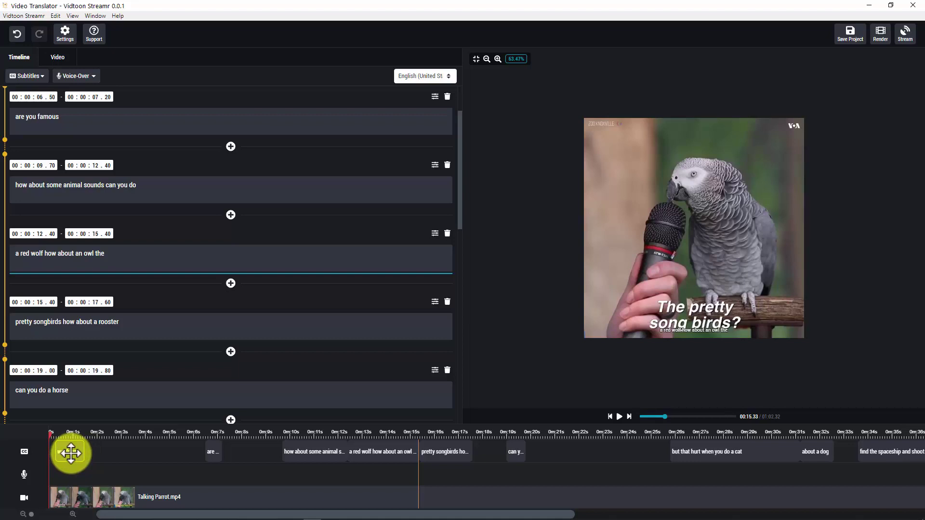
left_click_drag(71, 453, 71, 453)
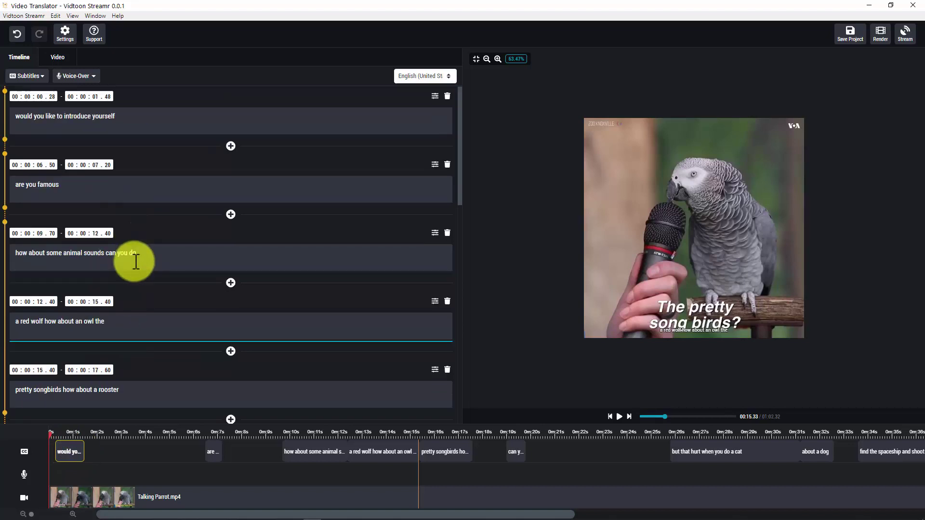
left_click(132, 120)
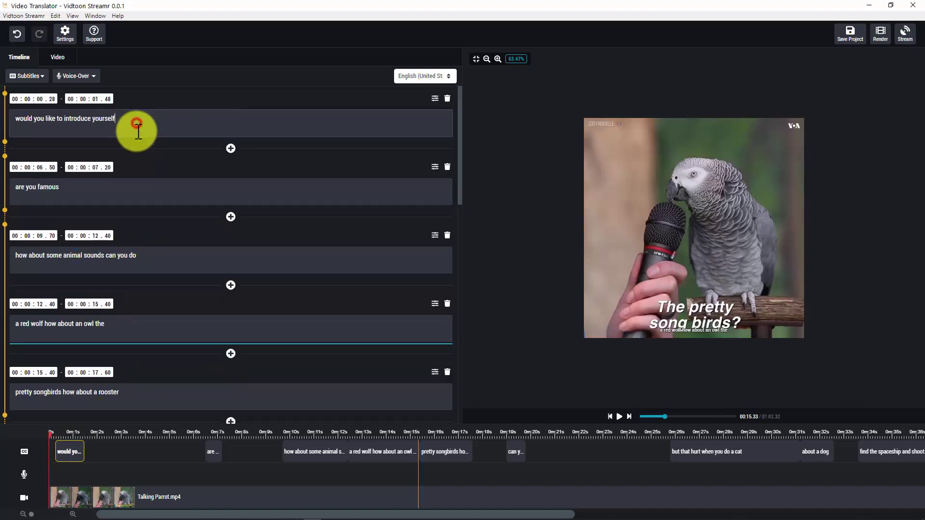
Step: Scroll the subtitle list down to the final caption at 00:00:56.90–00:01:00.00 and back up
left_click(130, 190)
scroll(157, 155, "down", 3)
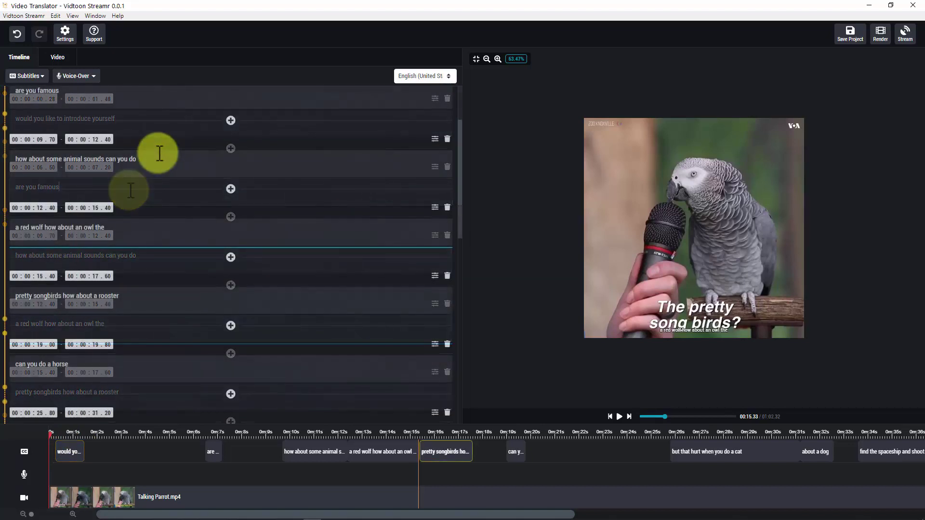
scroll(156, 156, "down", 3)
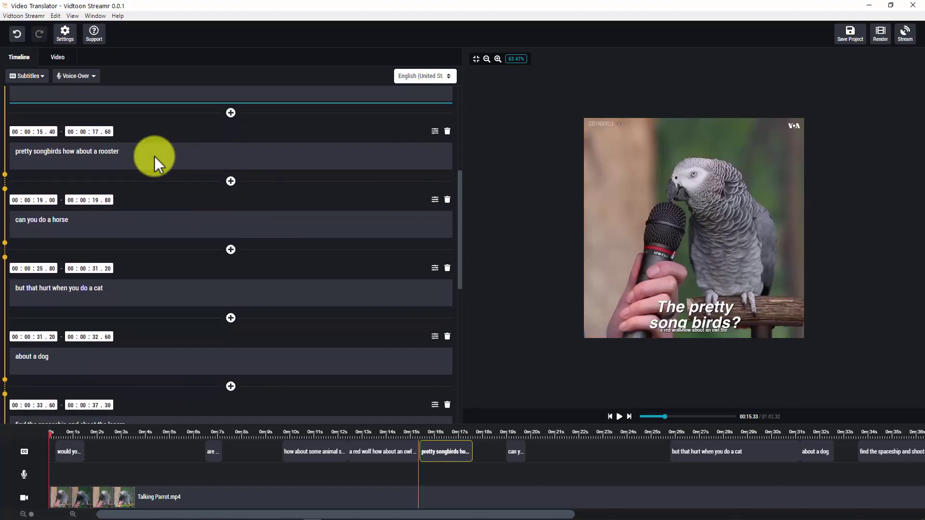
scroll(156, 156, "down", 1)
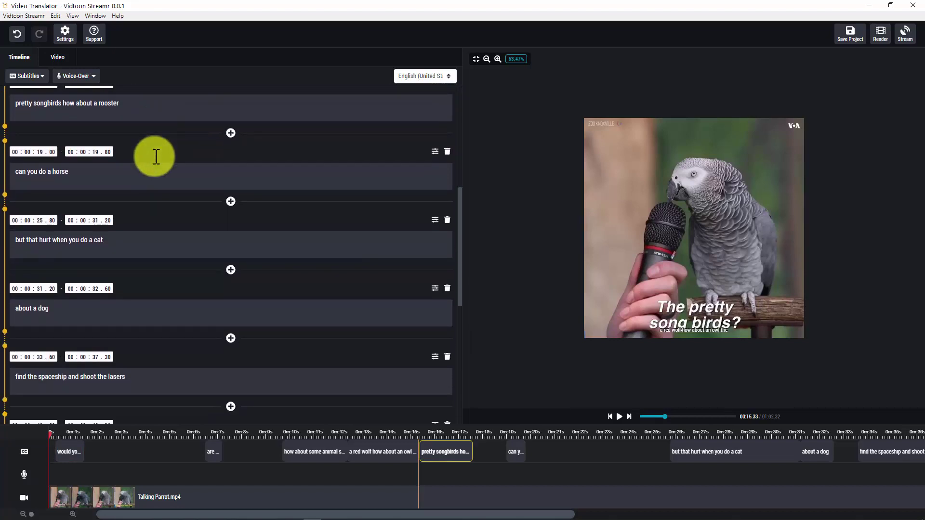
scroll(154, 156, "down", 1)
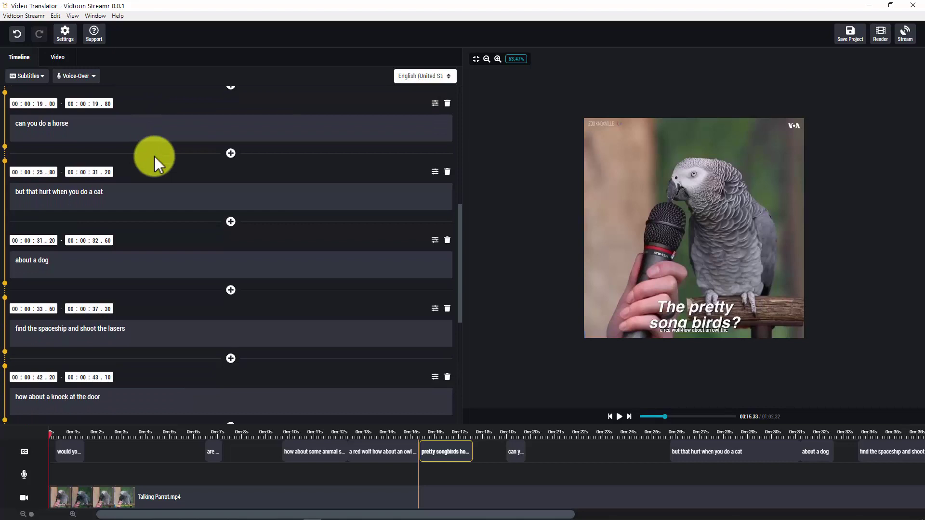
scroll(155, 156, "down", 1)
scroll(154, 156, "down", 1)
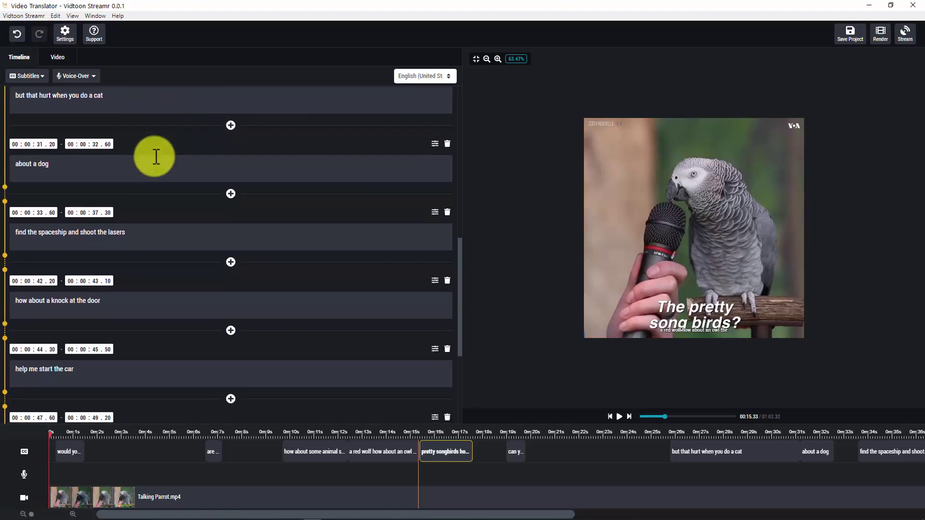
scroll(156, 156, "down", 1)
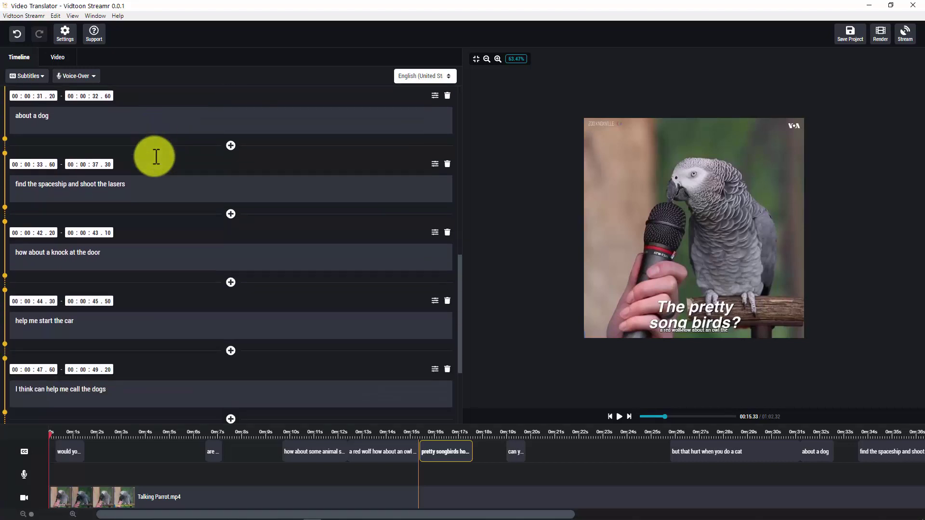
scroll(155, 156, "down", 2)
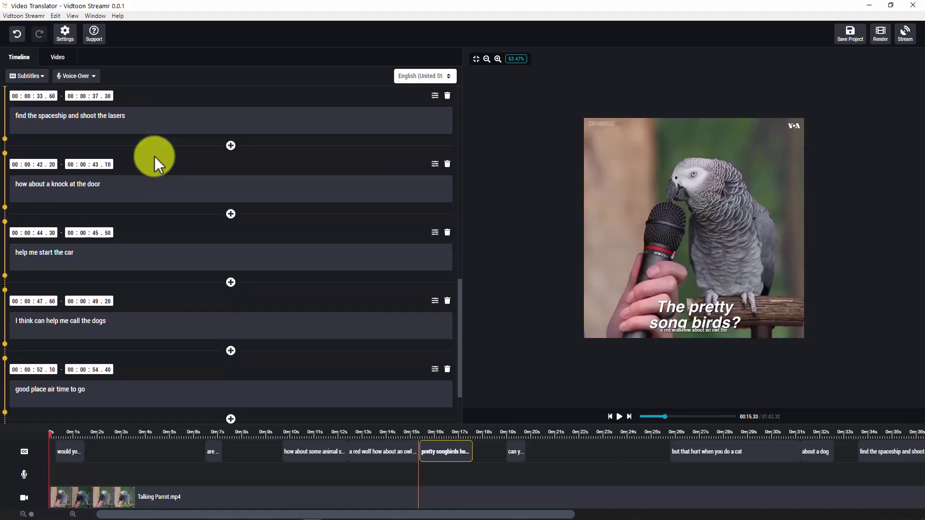
scroll(156, 156, "down", 1)
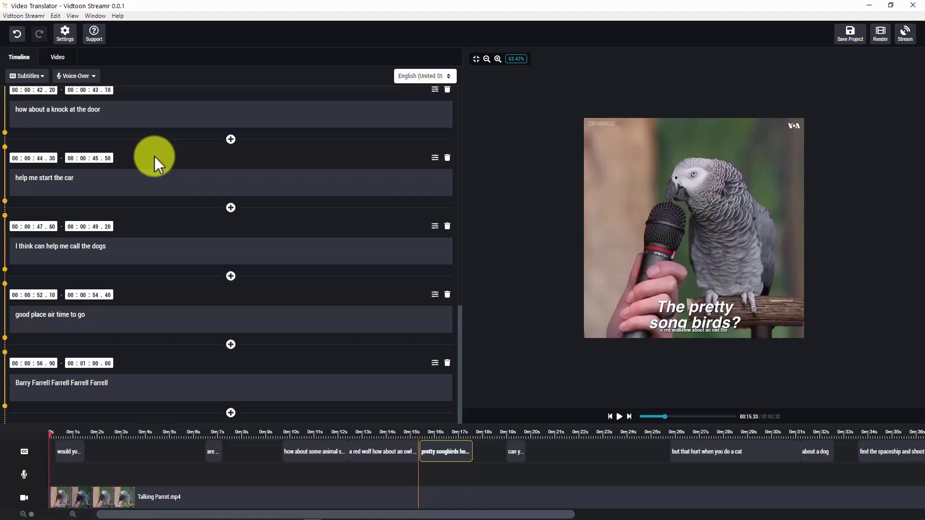
scroll(154, 156, "up", 10)
scroll(155, 157, "up", 2)
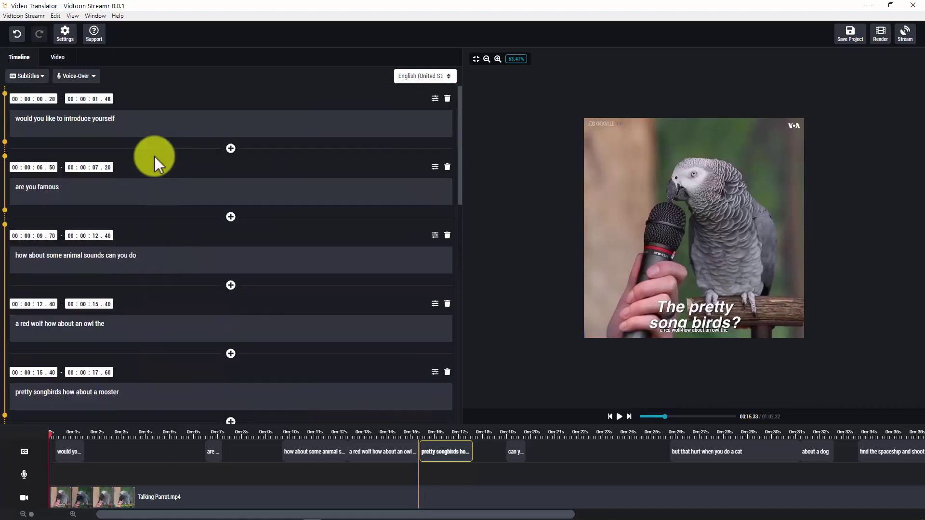
Step: Insert 'I am a new subtitle' after the first subtitle, timed 00:00:02.54 to 00:00:04.54
left_click(231, 148)
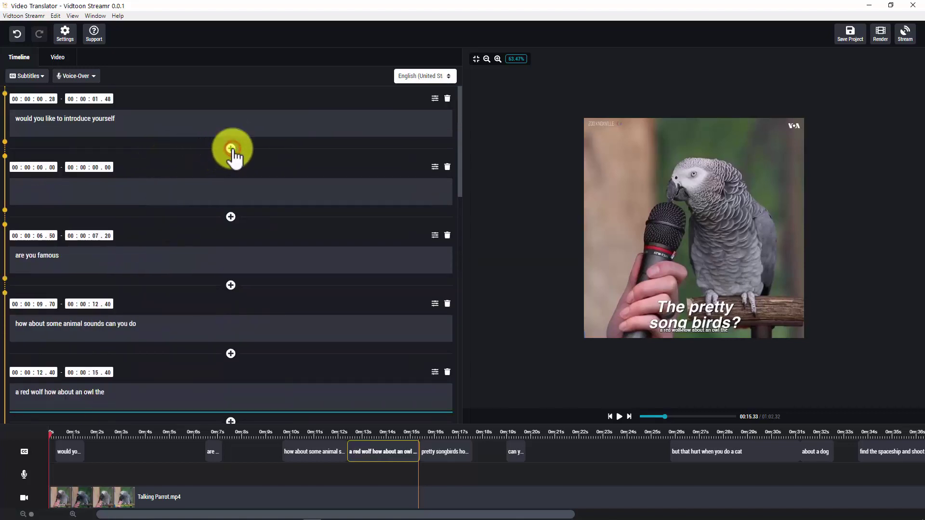
left_click(183, 189)
type("I am a new subtitle")
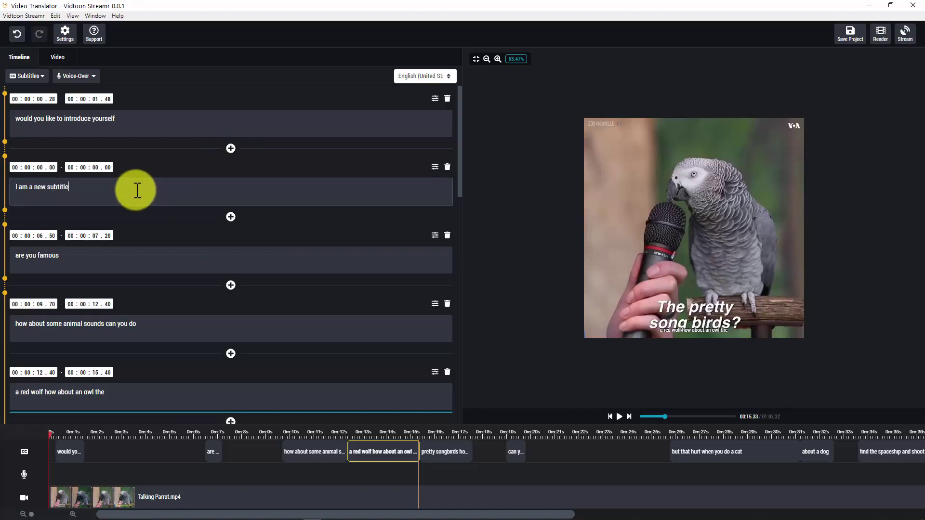
left_click(45, 167)
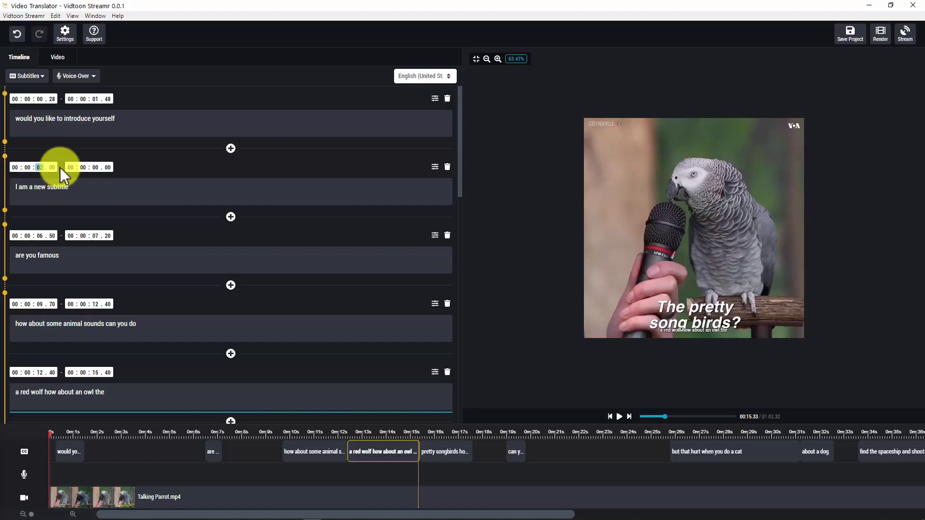
left_click(96, 167)
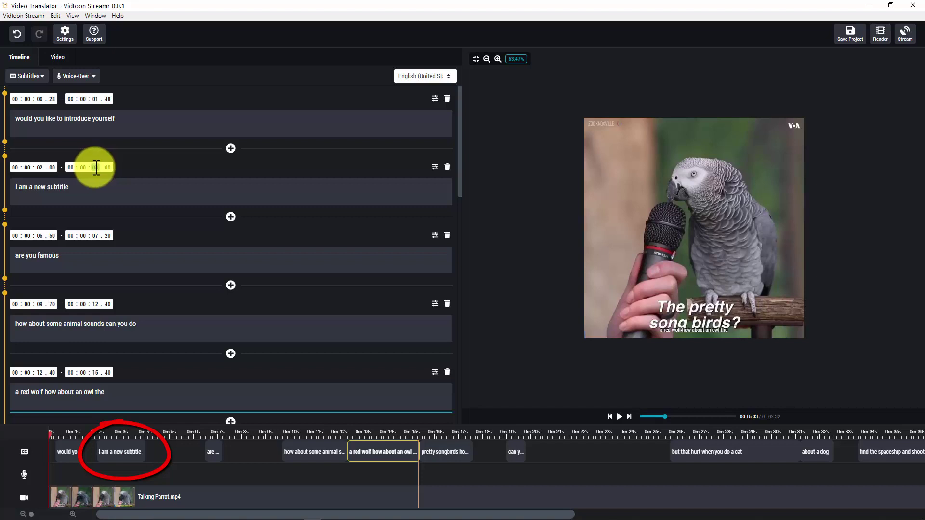
left_click_drag(120, 459, 139, 450)
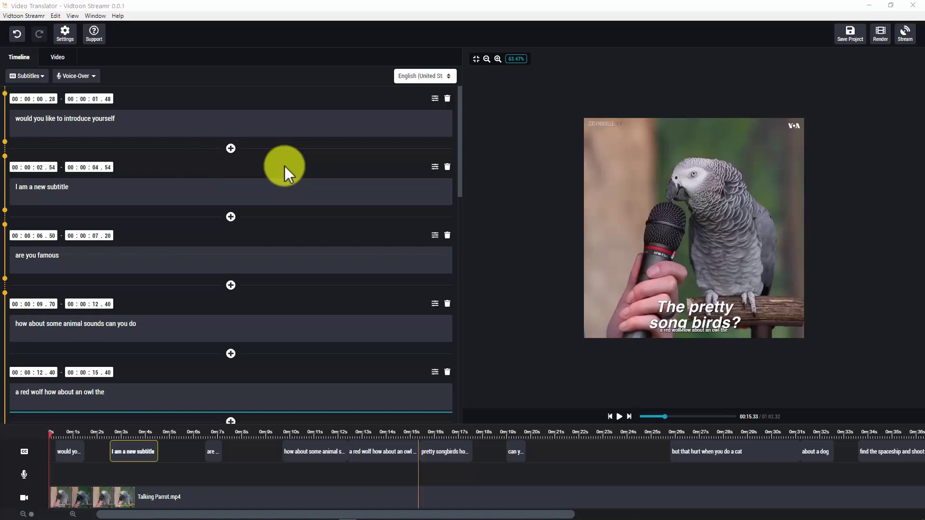
Step: Translate every English subtitle into Italian, e.g. 'vorresti presentarti' and 'Sono un nuovo sottotitolo'
left_click(29, 76)
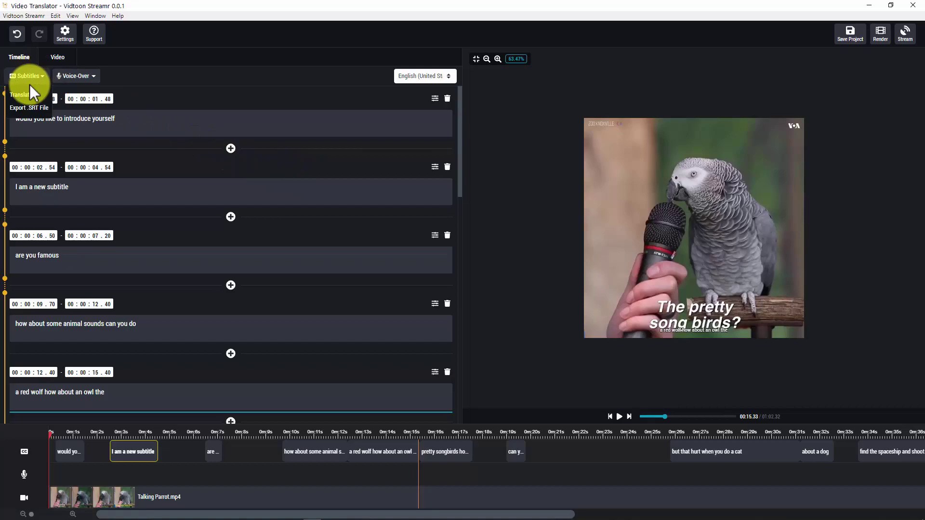
left_click(28, 95)
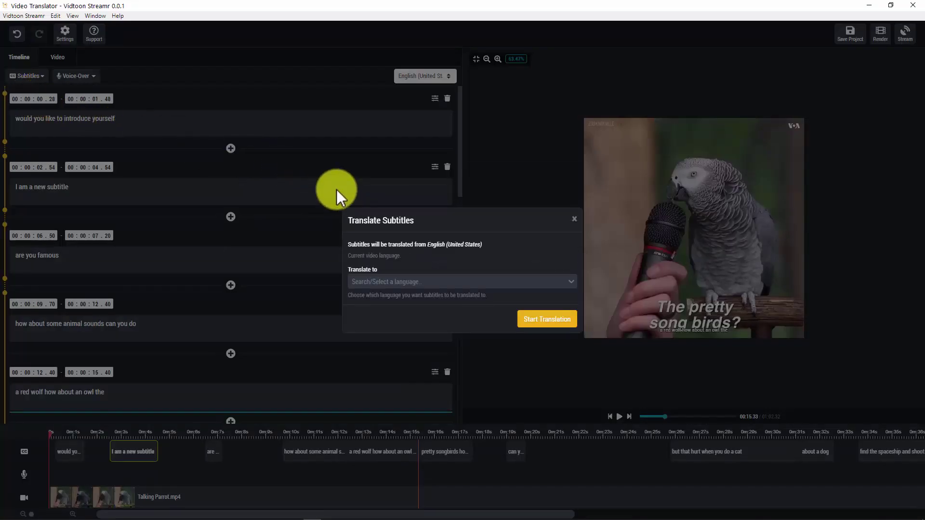
left_click(413, 282)
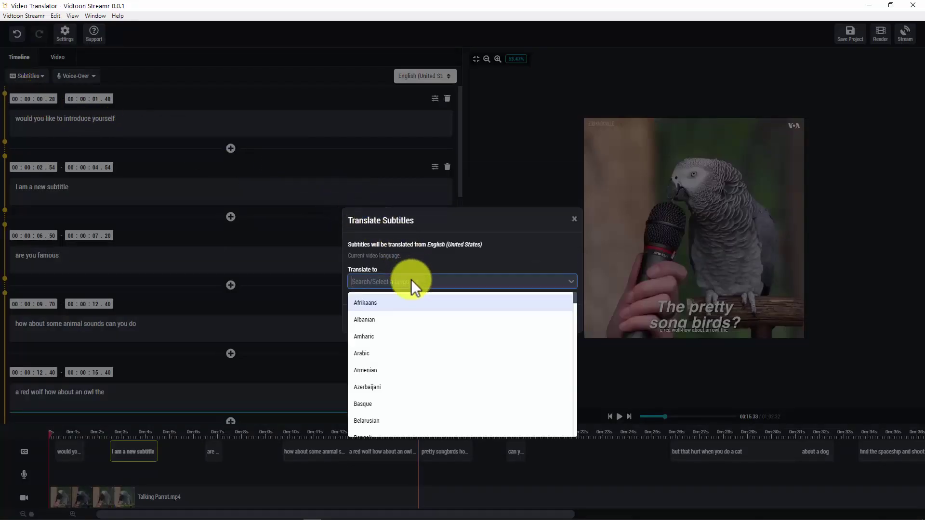
type("ita")
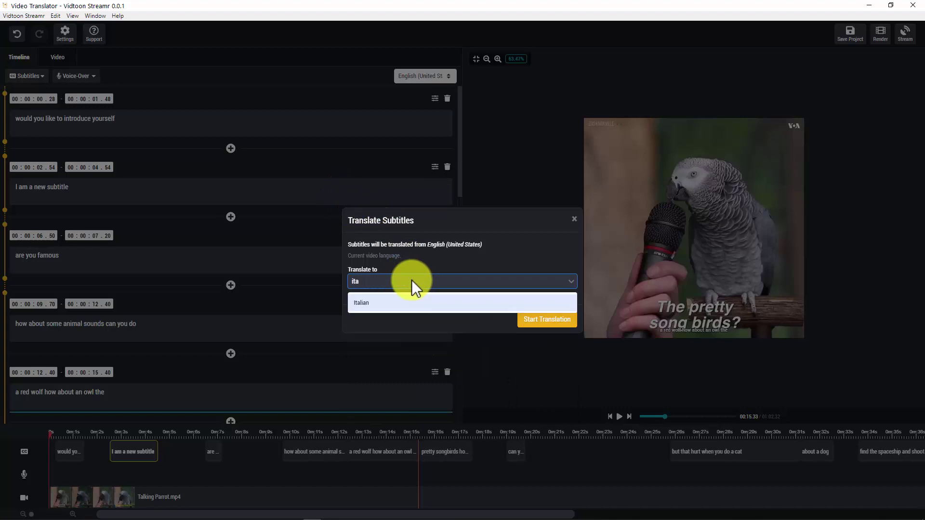
left_click(409, 306)
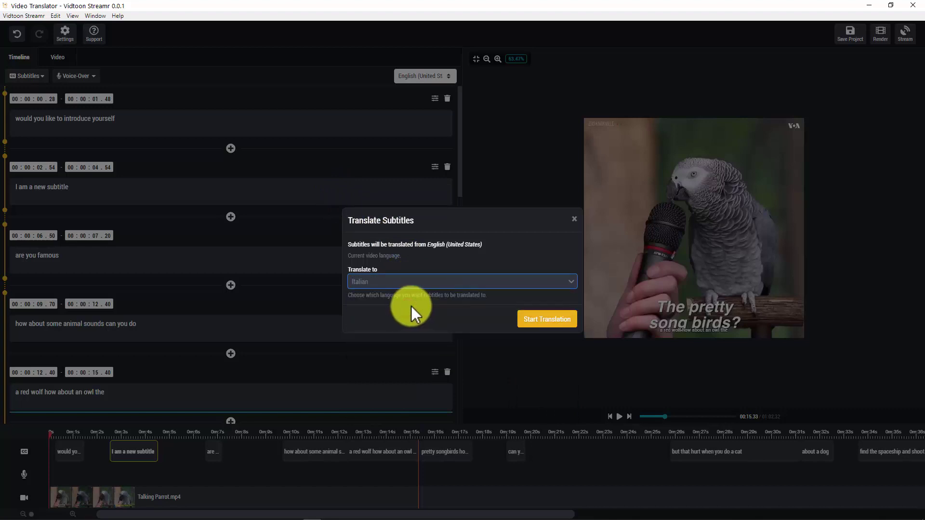
left_click(533, 322)
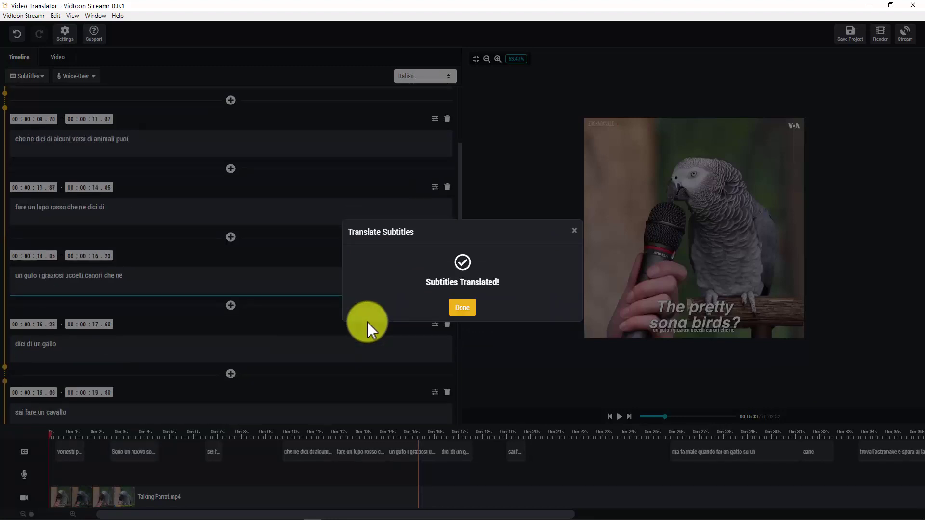
left_click(460, 310)
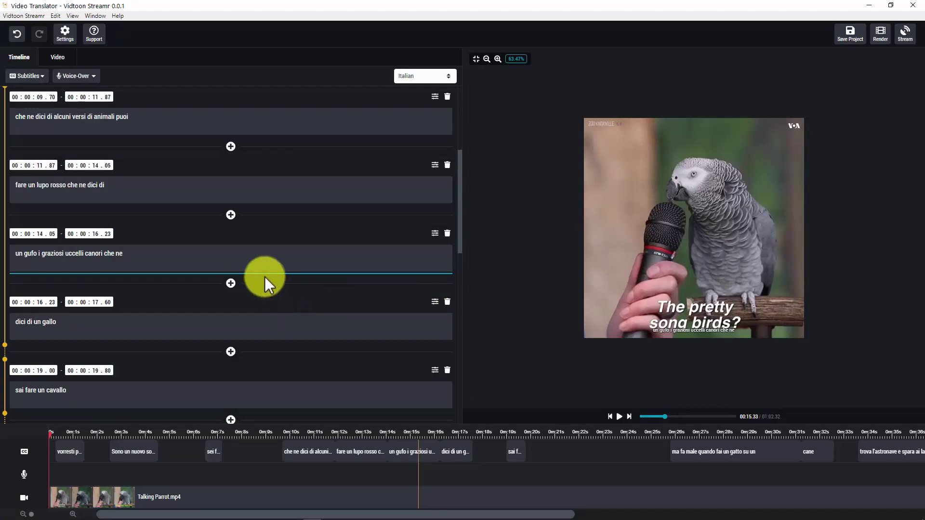
scroll(163, 209, "up", 5)
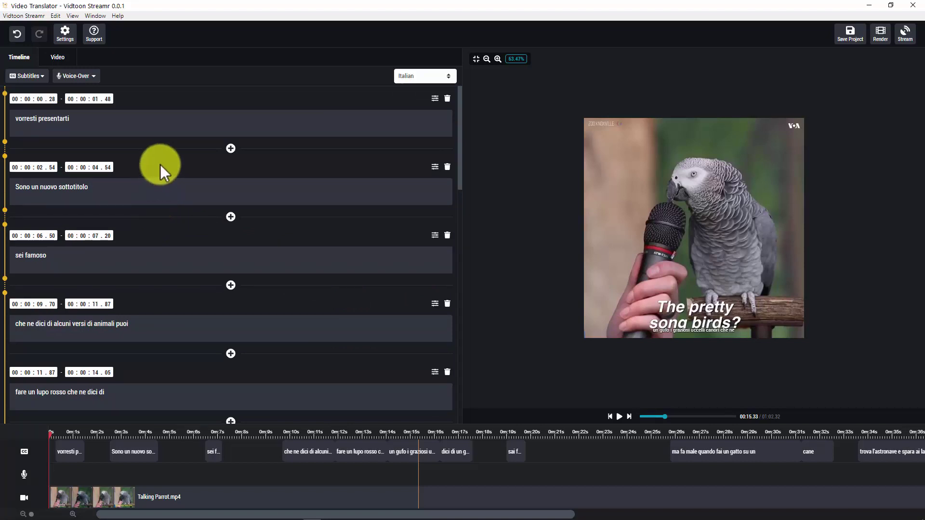
Step: Set the Italian voice-over to WaveNet, Male, voice it-IT-Wavenet-C, preview it and save
left_click(81, 79)
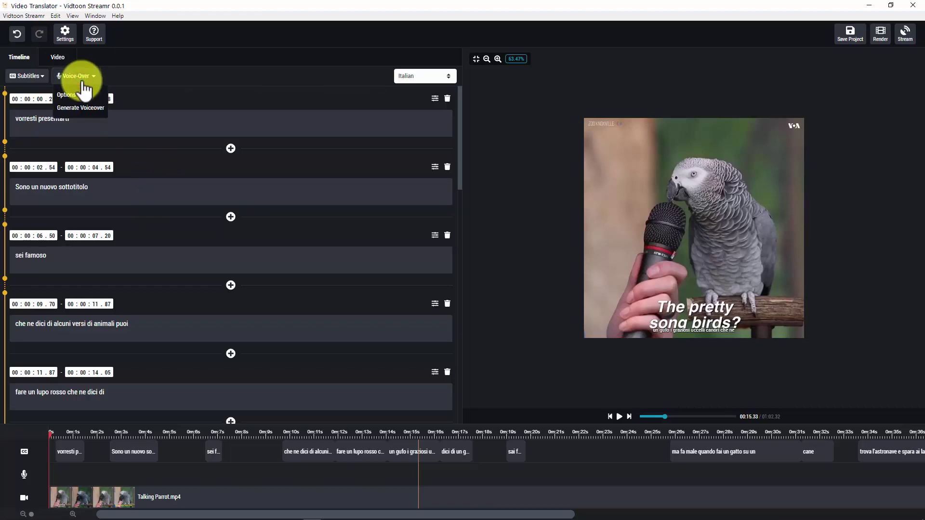
left_click(82, 94)
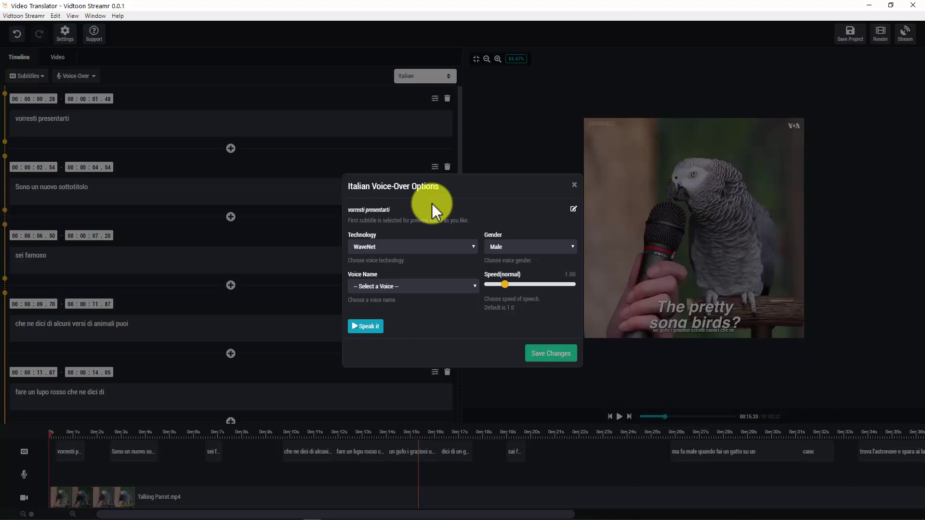
left_click(438, 242)
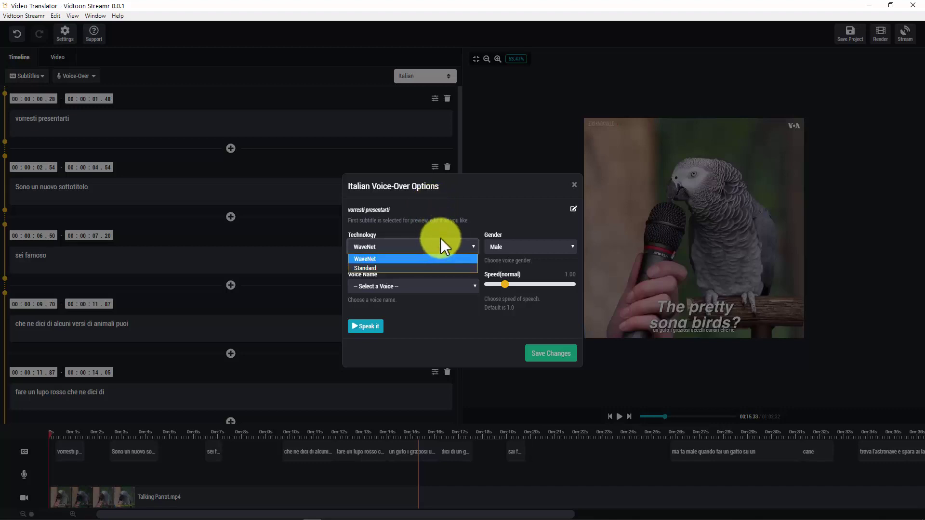
left_click(443, 231)
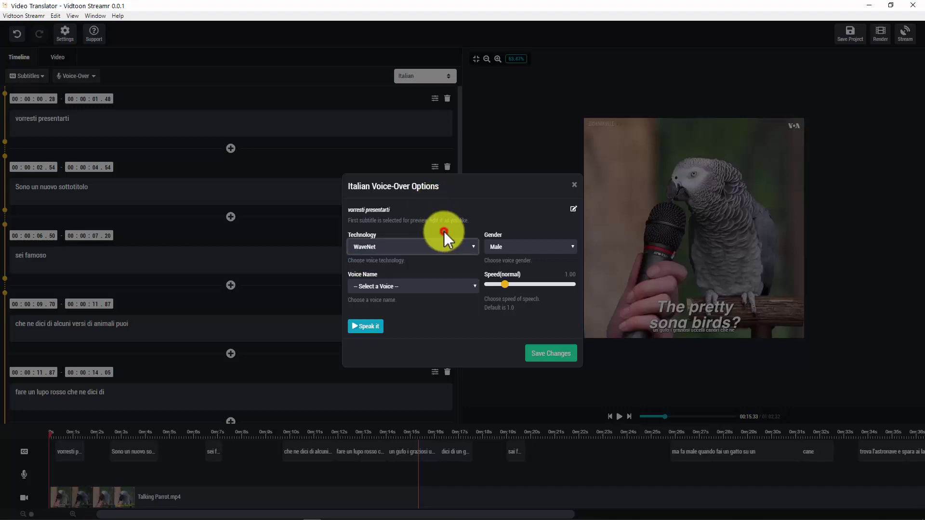
left_click(513, 244)
left_click(424, 264)
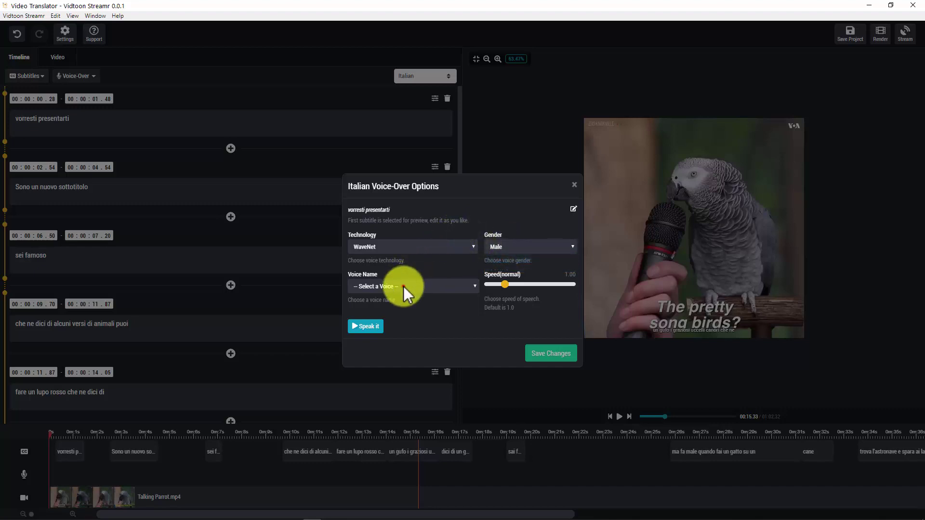
left_click(404, 286)
left_click(391, 307)
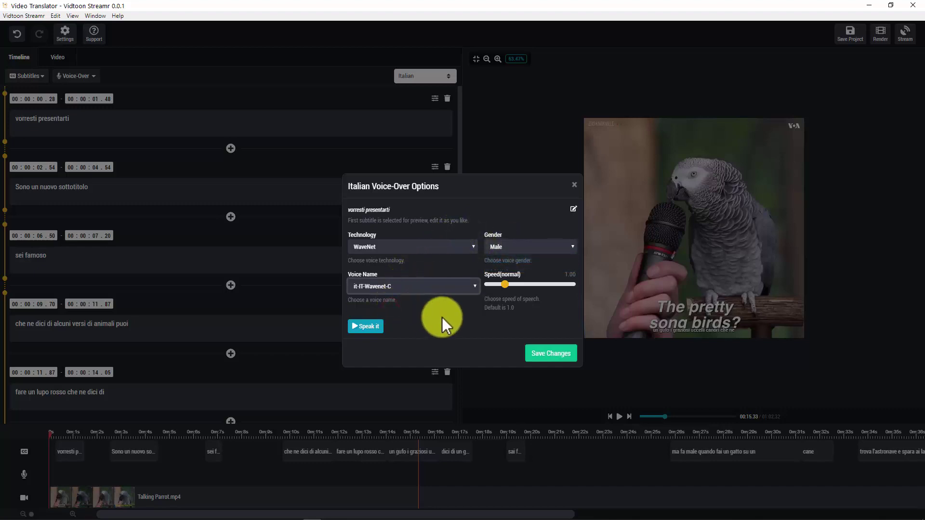
left_click(376, 326)
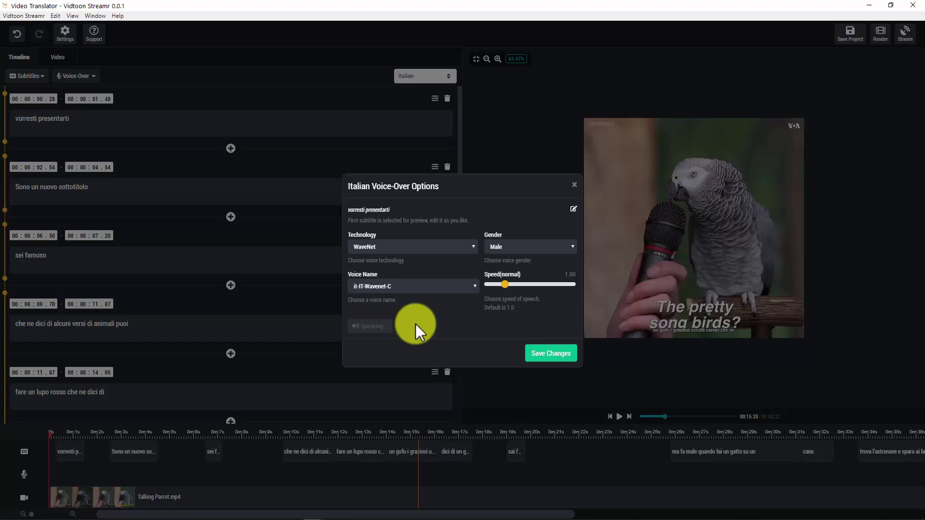
left_click(548, 354)
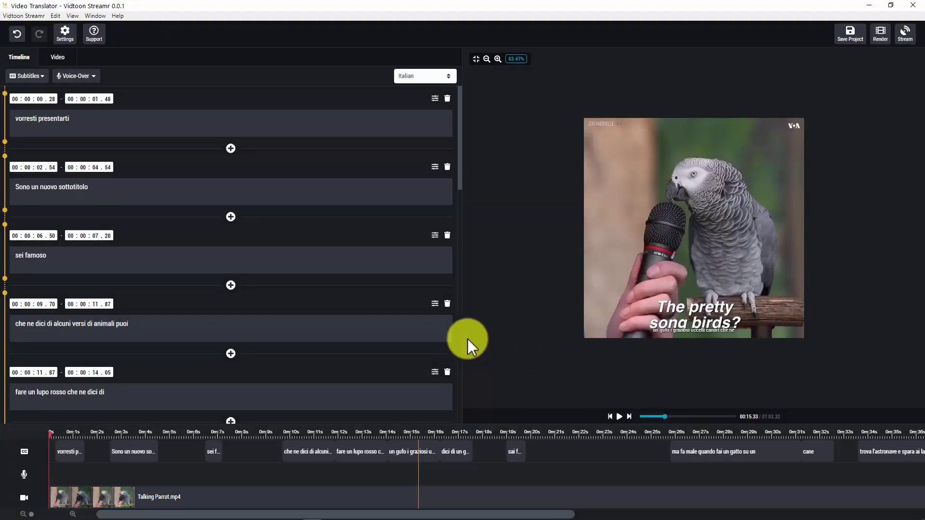
Step: Override the 'Sono un nuovo sottotitolo' voice with female it-IT-Wavenet-A, preview and save
left_click(435, 167)
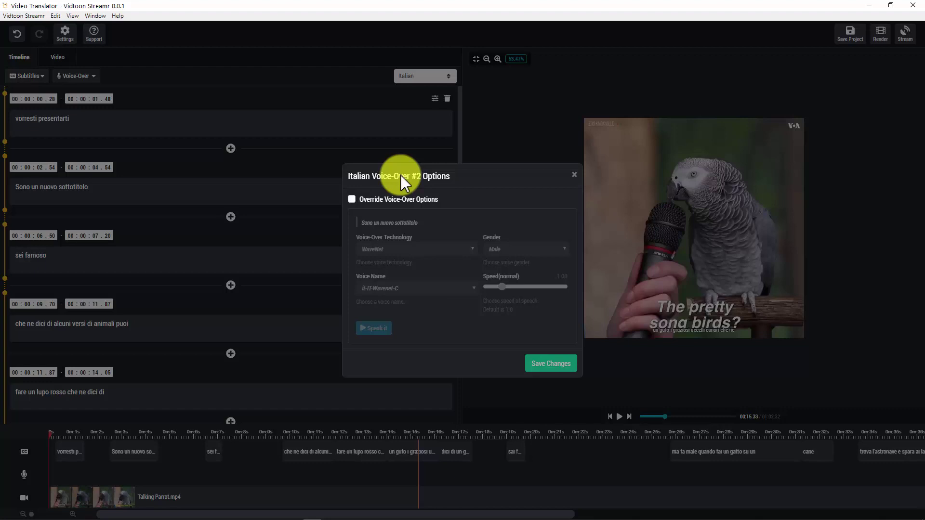
left_click(352, 199)
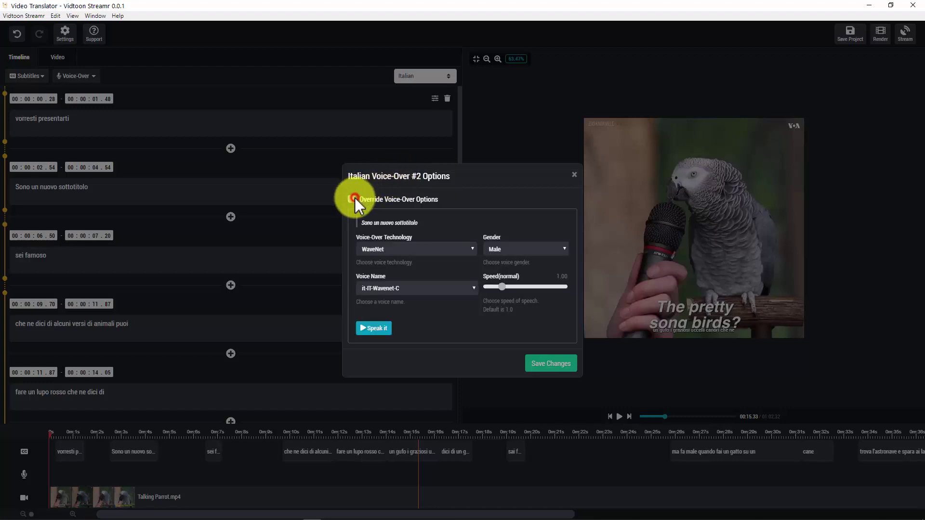
left_click(492, 247)
left_click(497, 269)
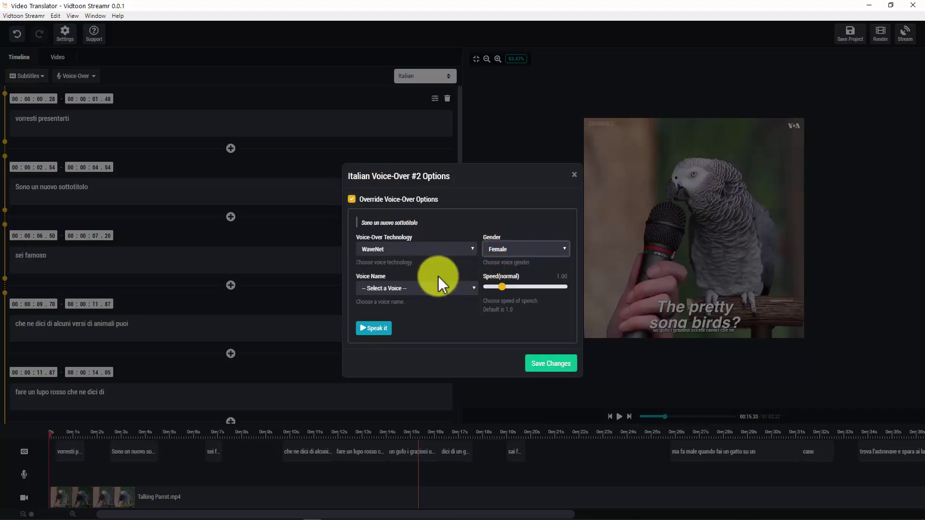
left_click(439, 292)
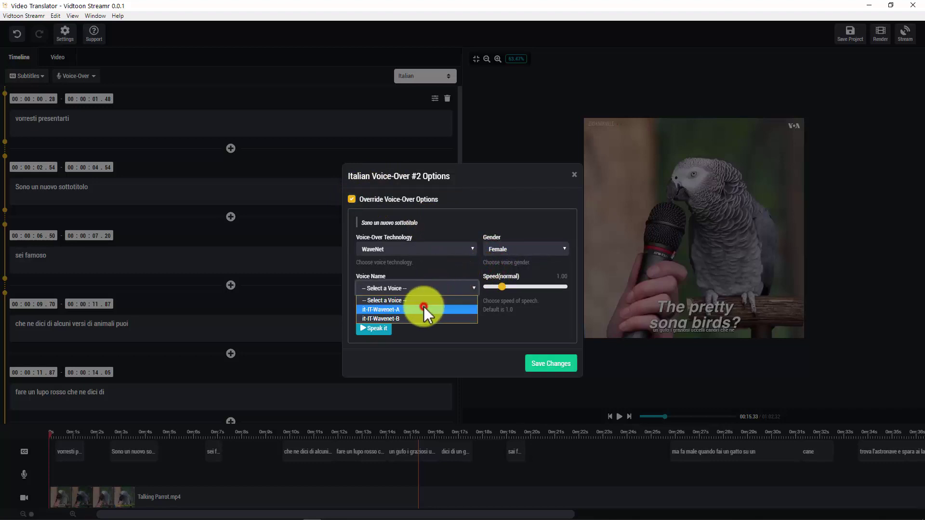
left_click(424, 306)
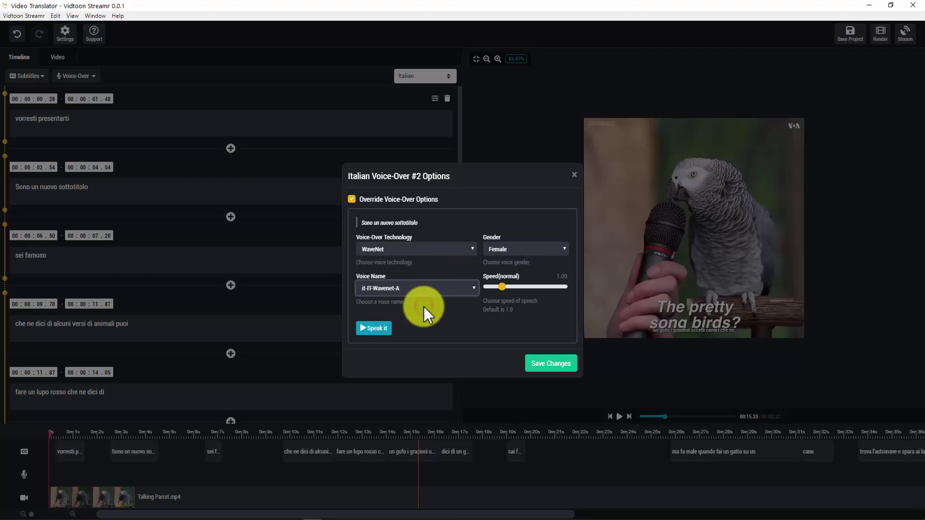
left_click(378, 328)
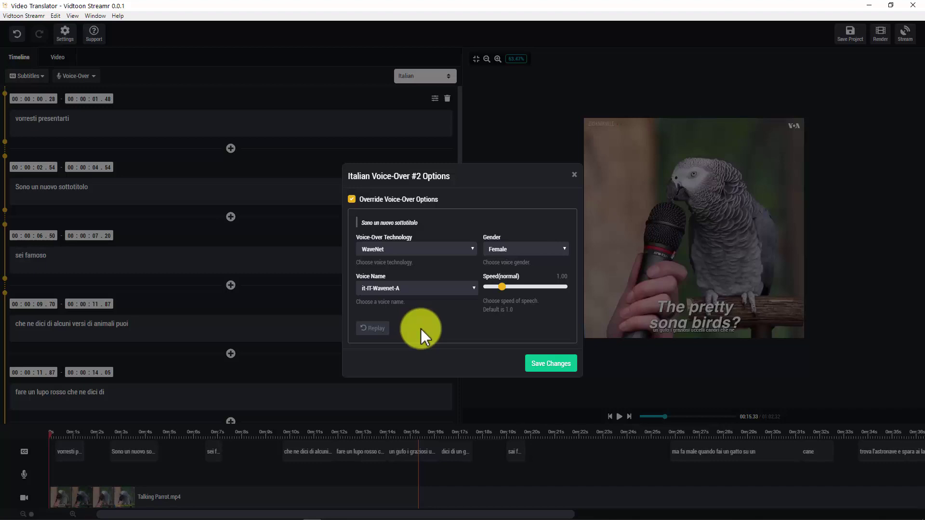
left_click(542, 365)
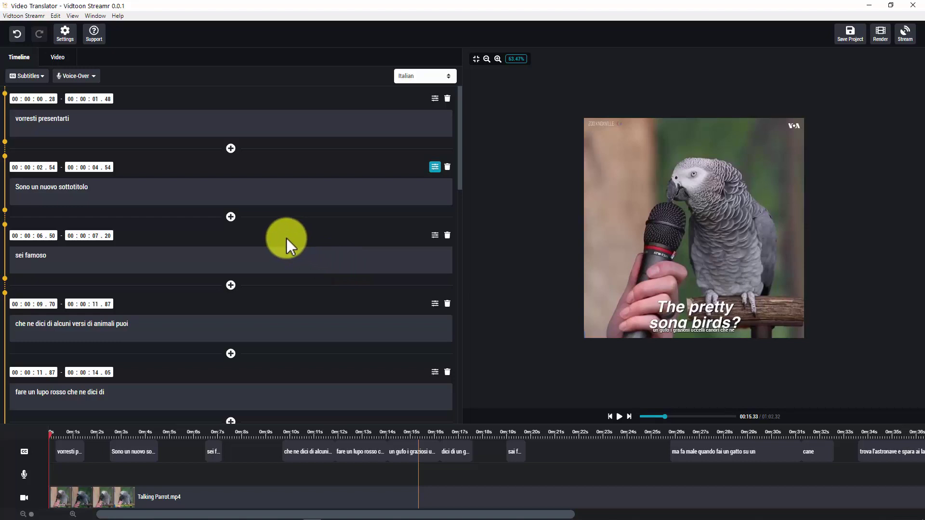
Step: Generate Italian voice-over clips for every subtitle, then play the preview and pause at 00:14.25
left_click(92, 78)
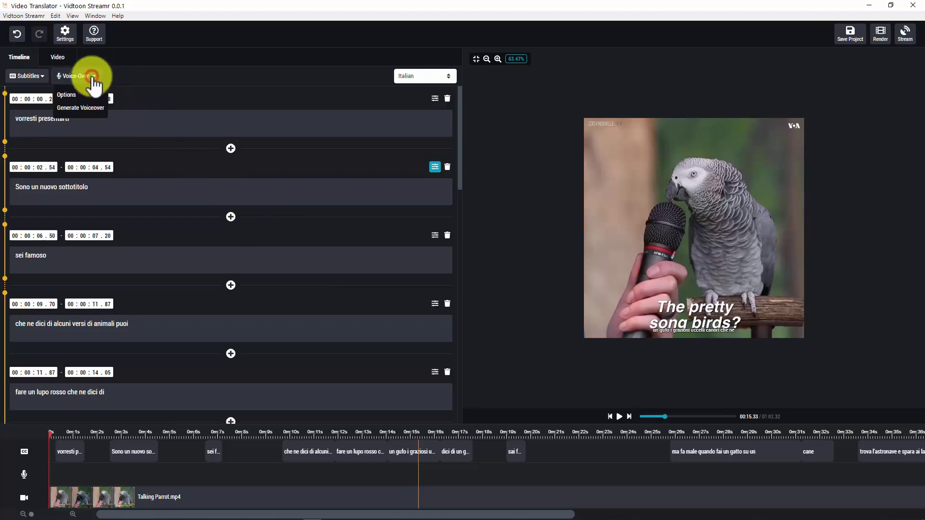
left_click(89, 108)
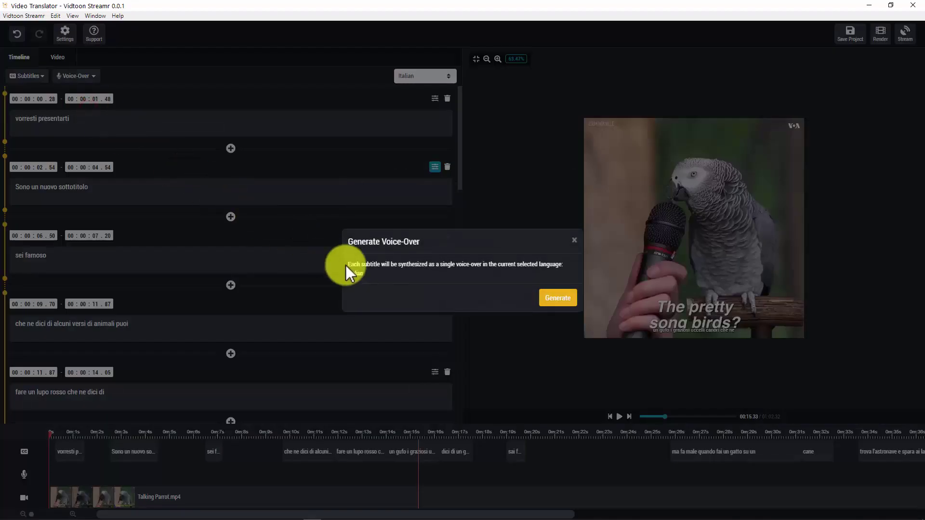
left_click(555, 298)
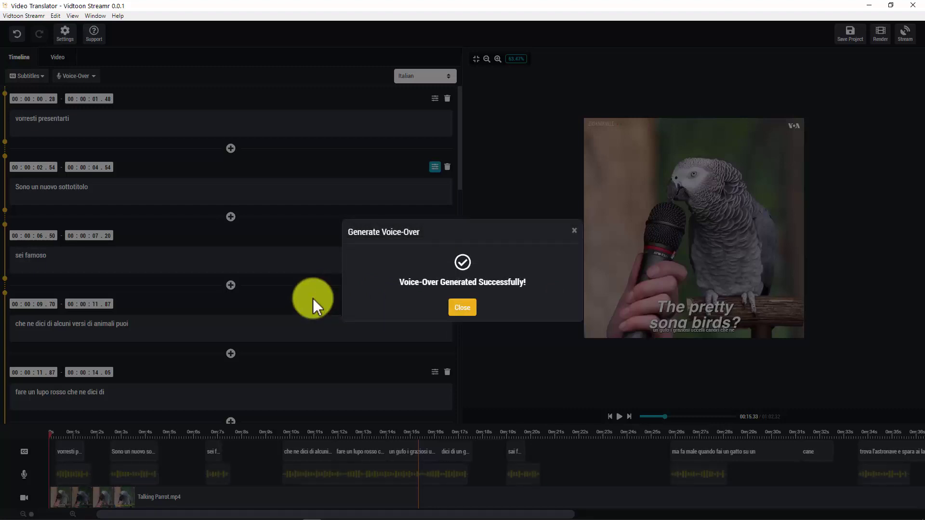
left_click(460, 311)
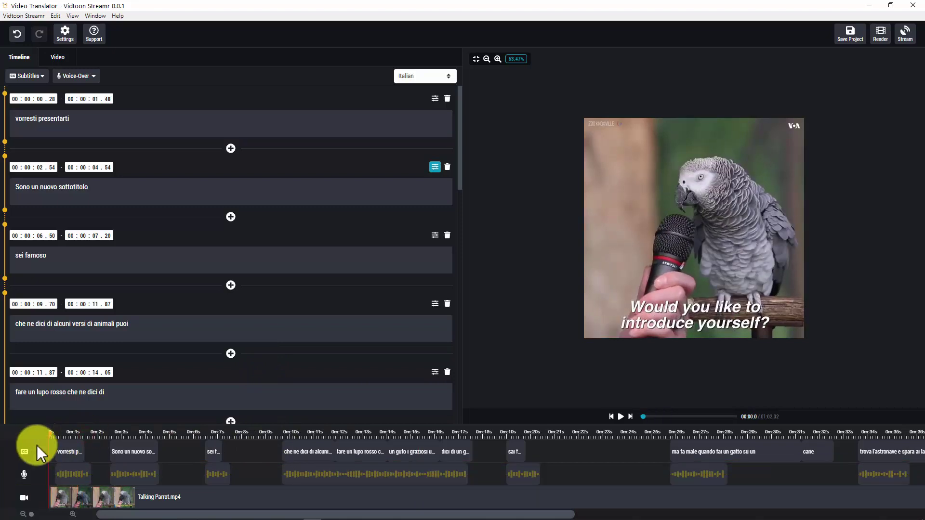
left_click(621, 417)
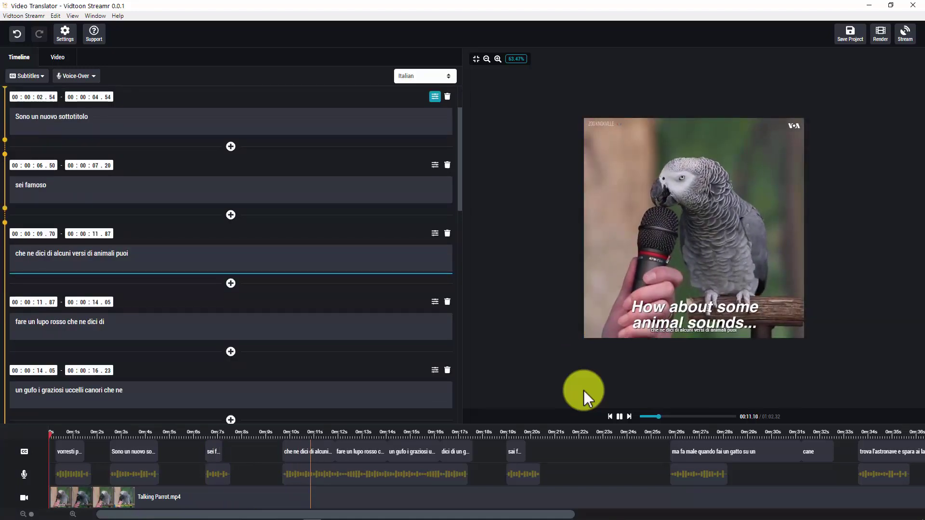
left_click(620, 417)
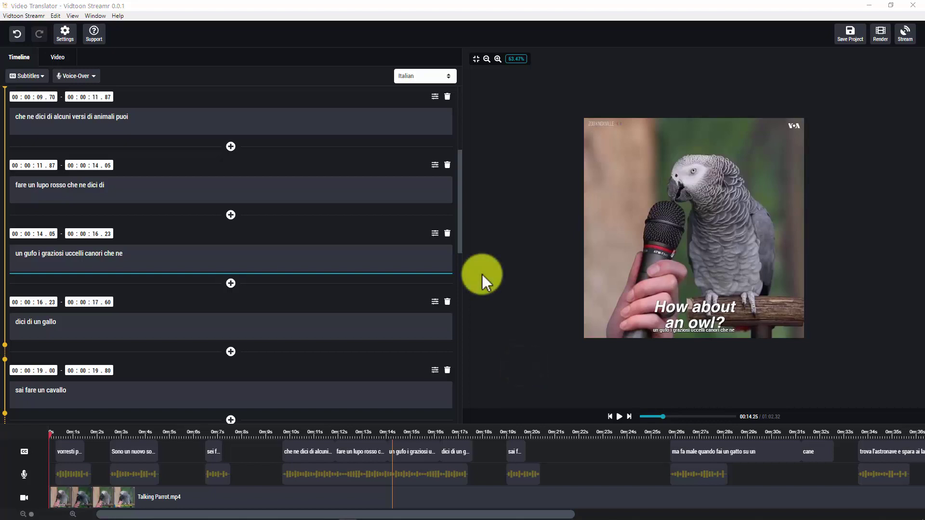
Step: Switch to the English (United States) subtitles and translate them into Spanish
left_click(406, 77)
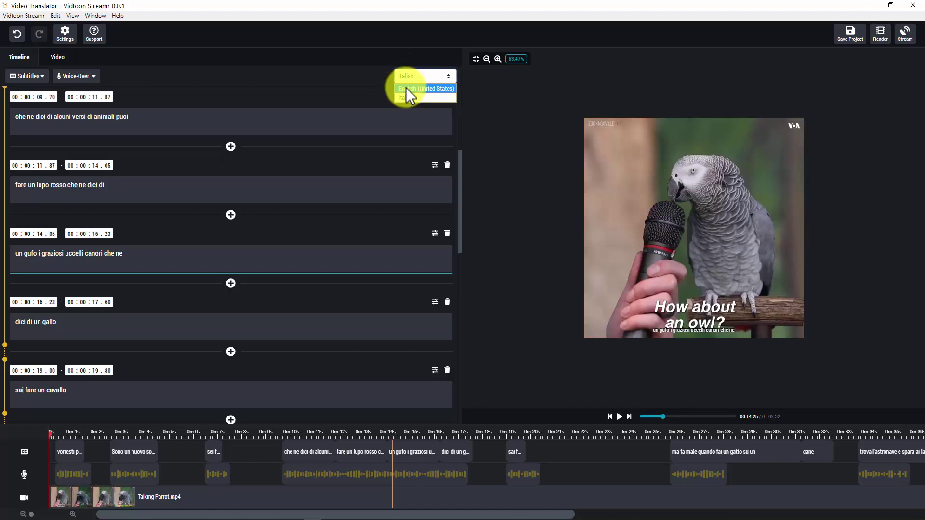
left_click(406, 87)
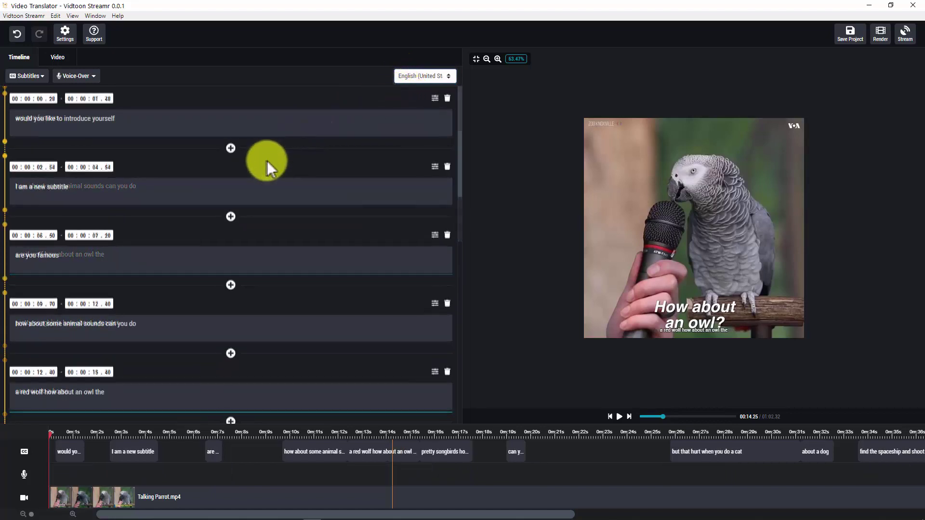
left_click(35, 76)
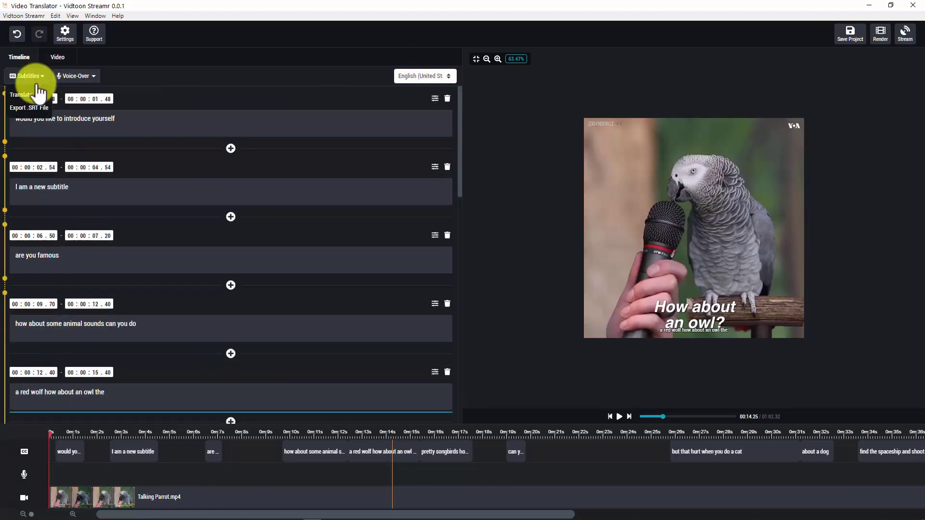
left_click(35, 95)
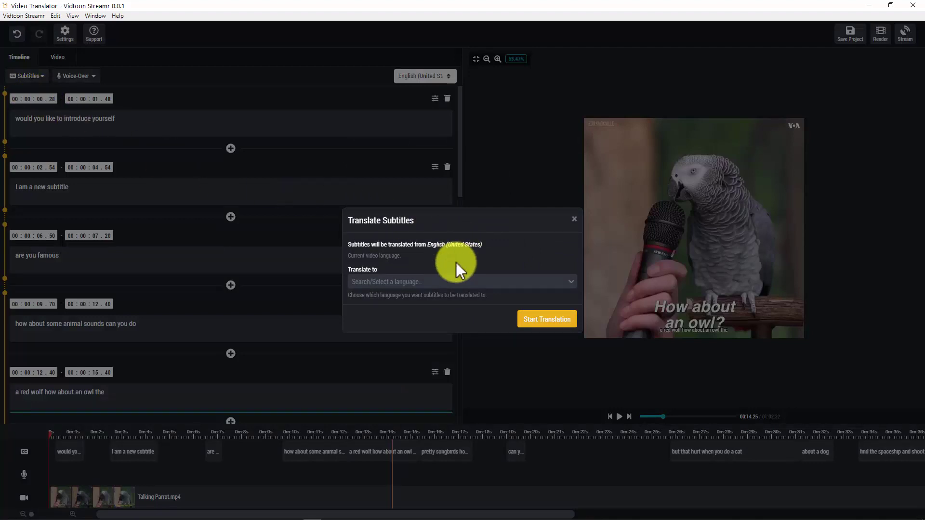
left_click(455, 281)
type("spa")
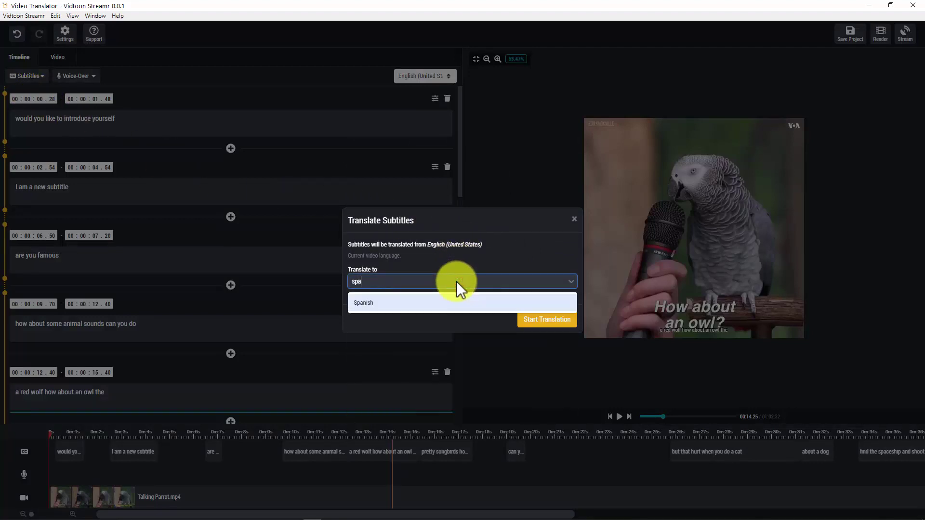
left_click(452, 302)
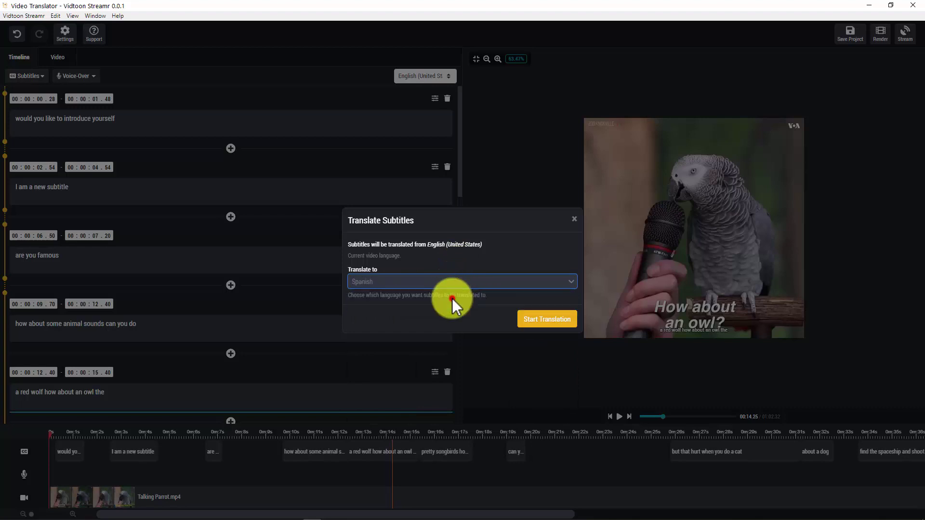
left_click(549, 319)
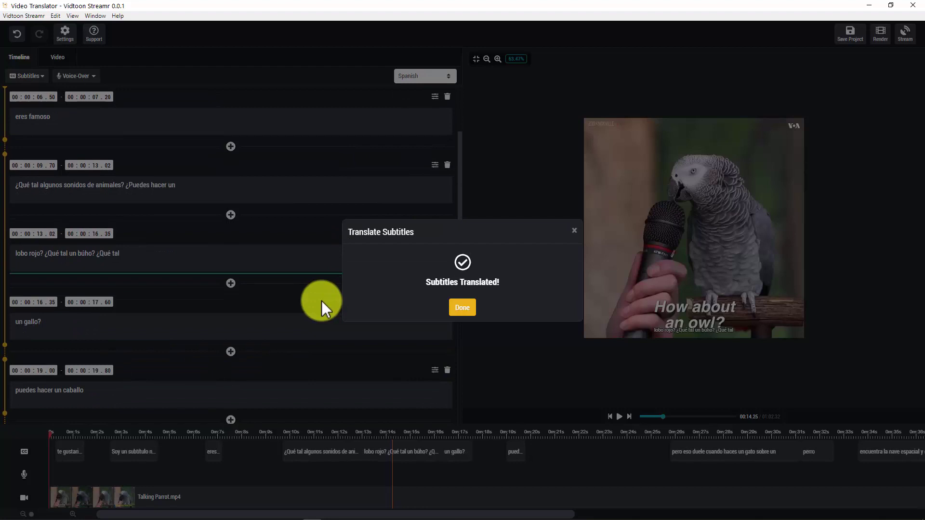
Step: Set the Spanish voice-over voice to es-ES-Wavenet-B, preview a sample, and save the options
left_click(460, 308)
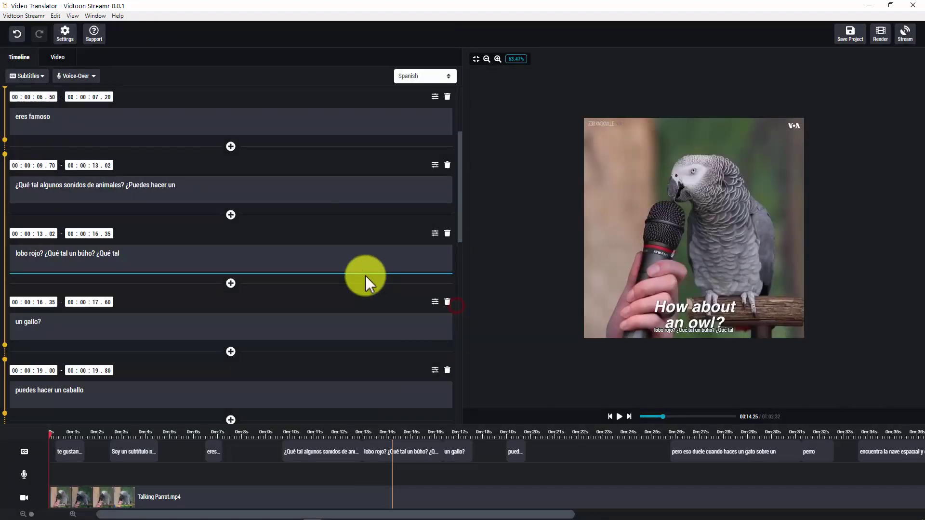
scroll(366, 276, "up", 3)
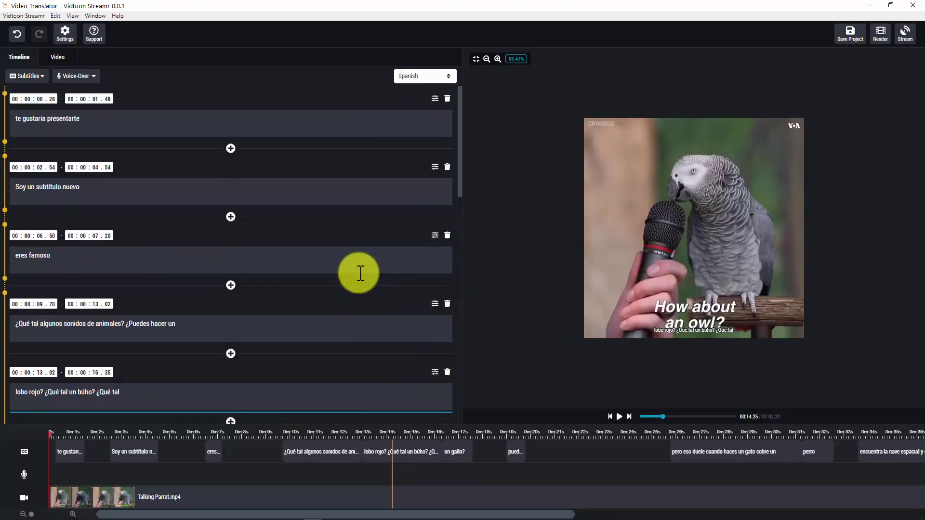
left_click(91, 77)
left_click(90, 95)
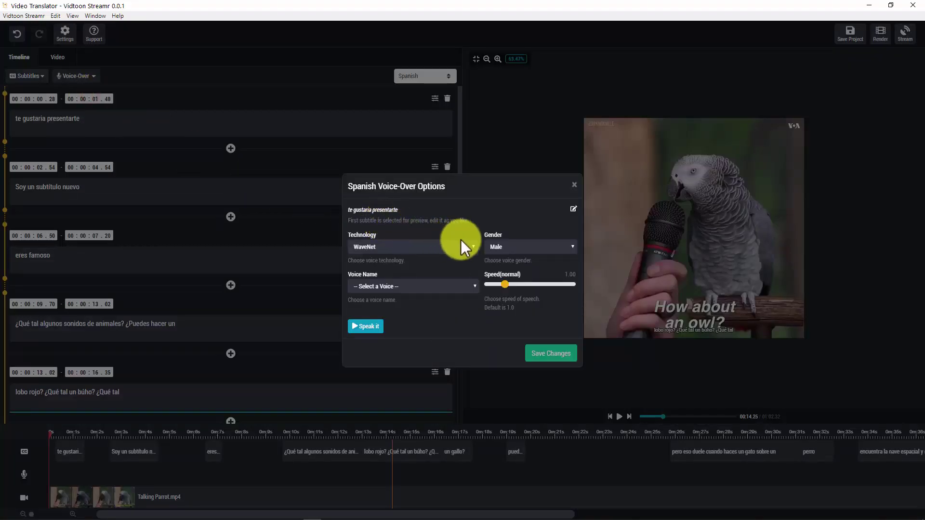
left_click(454, 287)
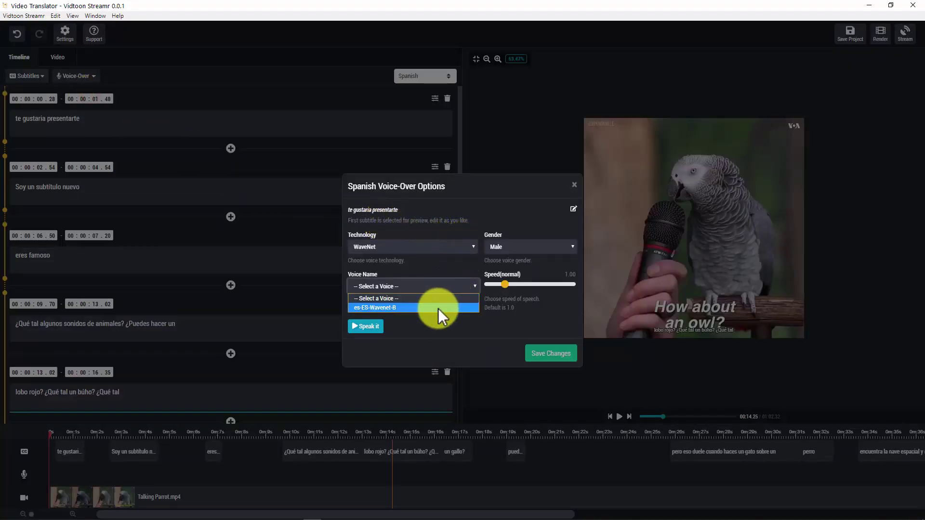
left_click(438, 309)
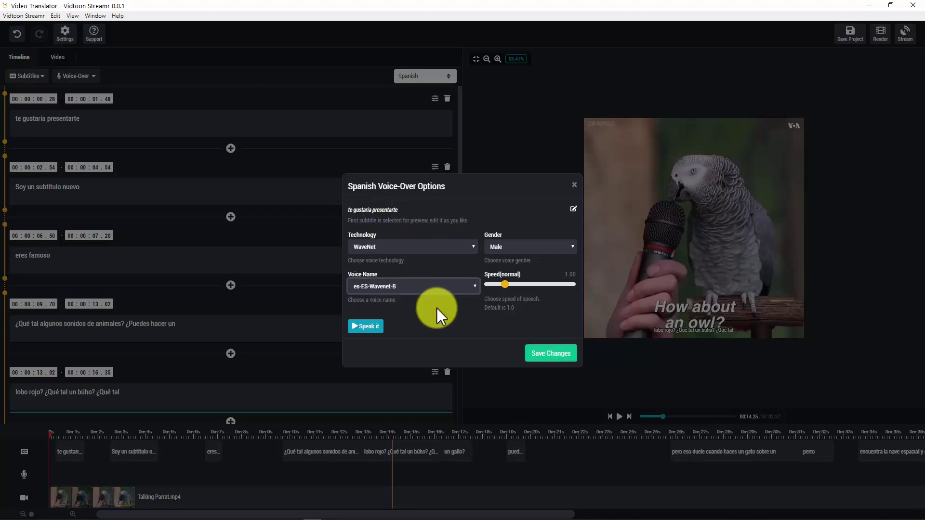
left_click(378, 326)
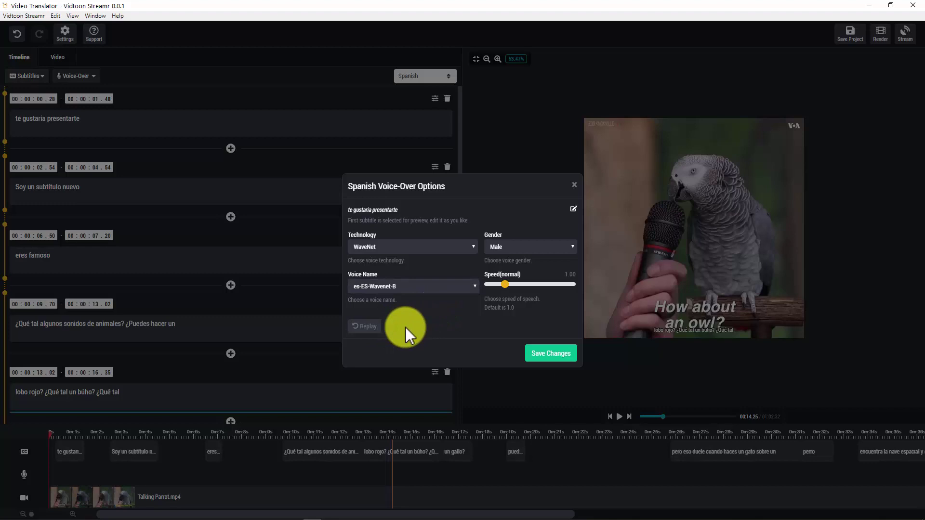
left_click(542, 357)
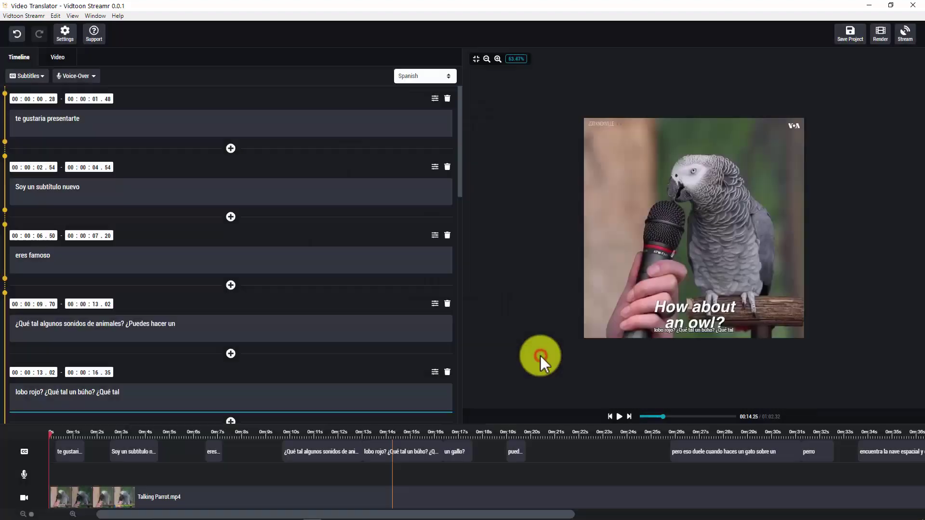
Step: Generate Spanish voice-over audio clips for all subtitles onto the voice track
left_click(80, 76)
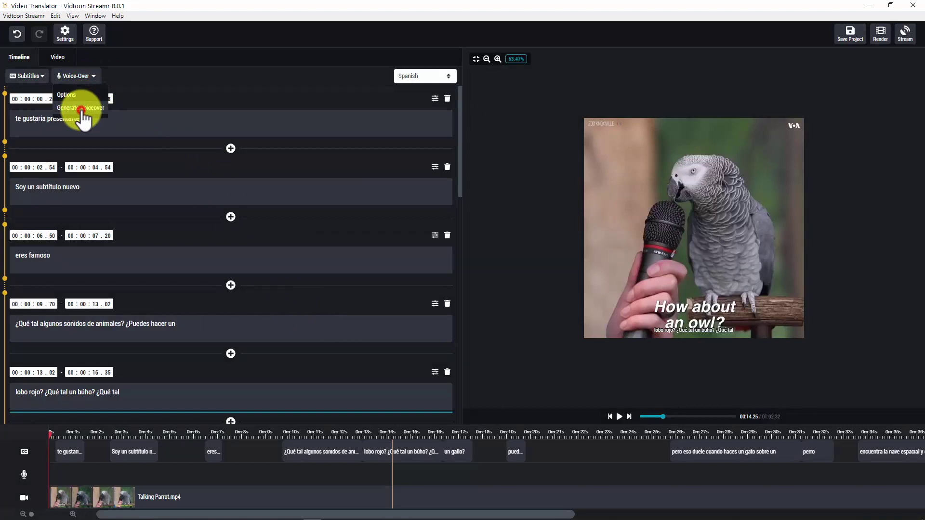
left_click(82, 108)
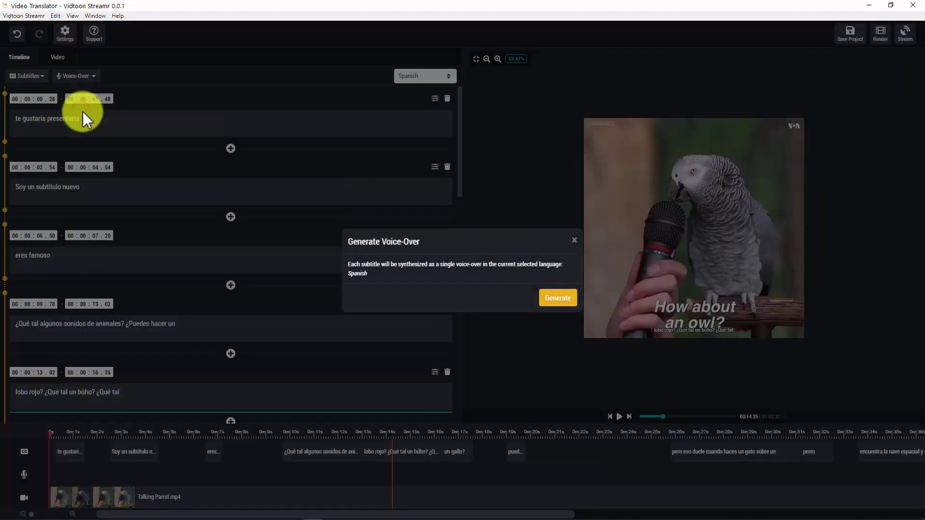
left_click(554, 298)
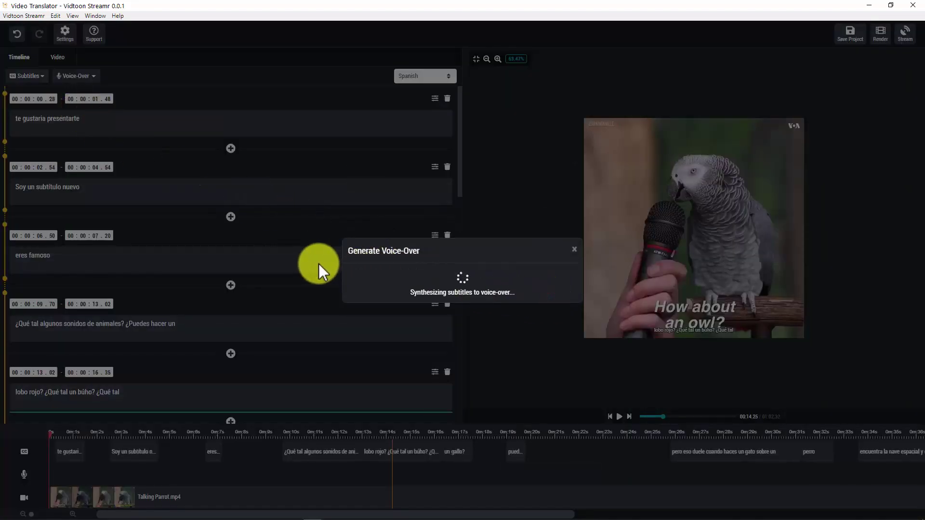
left_click(458, 308)
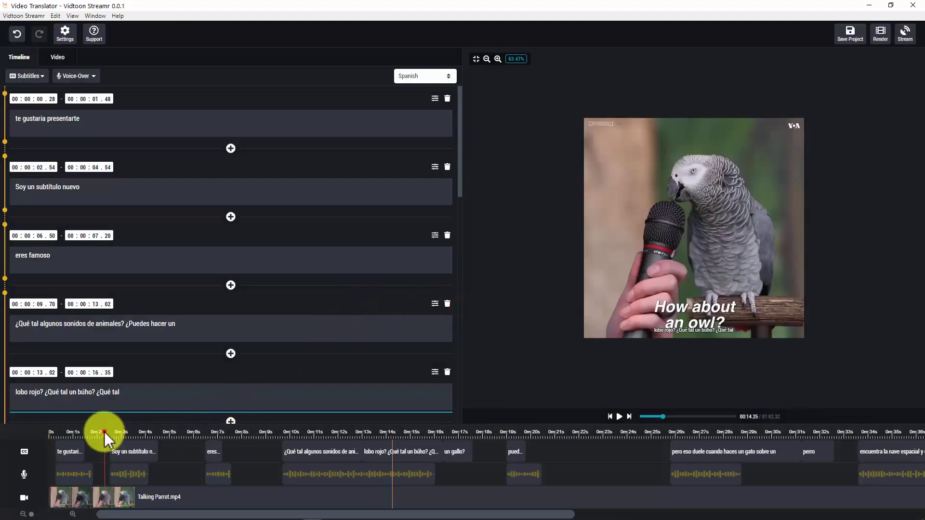
Step: Replay the dubbed Spanish video from 0, pause it, and show the Video sound and subtitle settings
left_click_drag(96, 433, 49, 441)
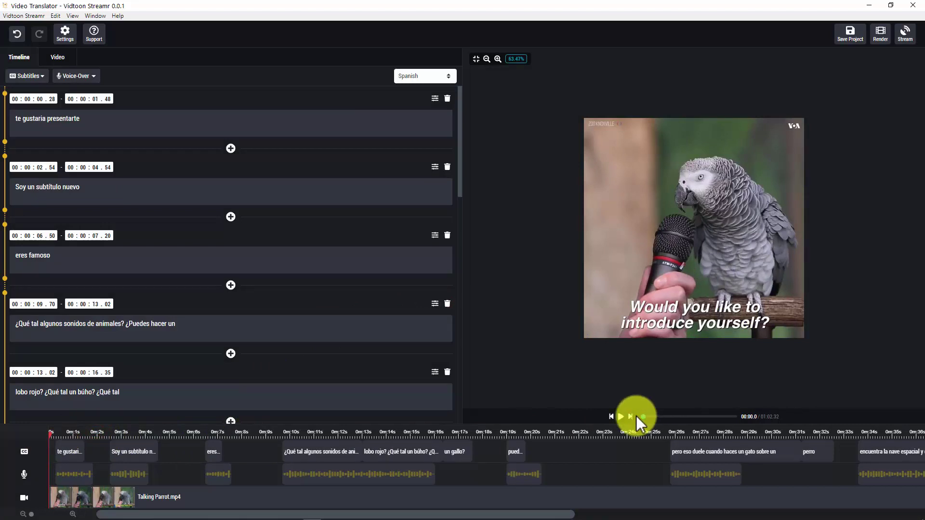
left_click(621, 420)
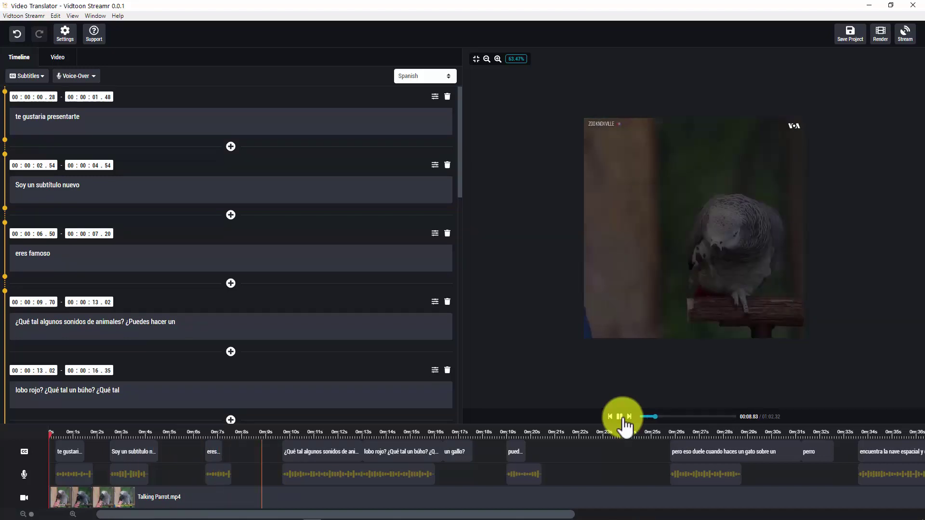
left_click(620, 418)
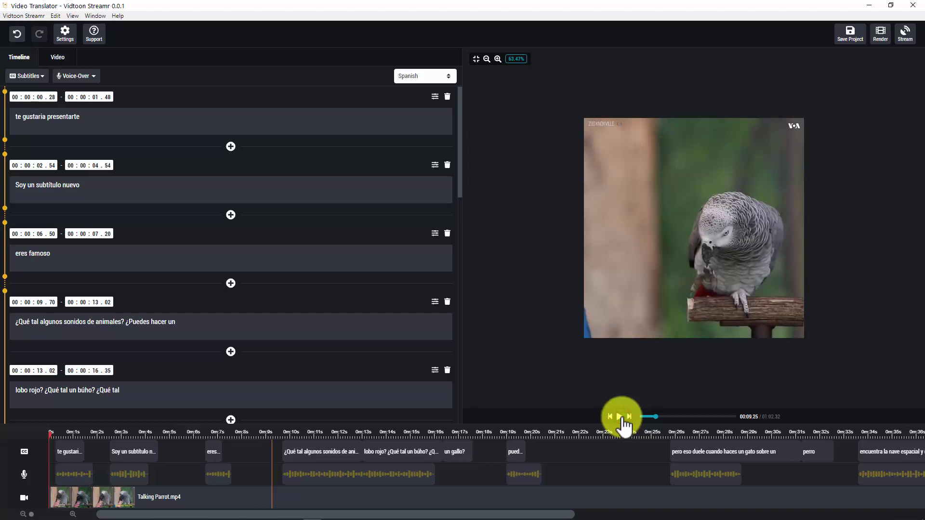
left_click(59, 59)
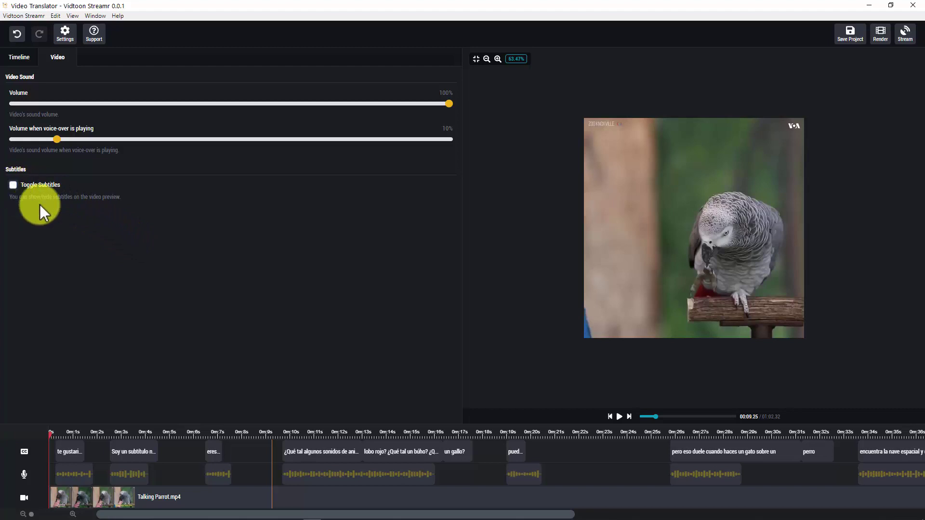
Step: Replay the dubbed preview briefly, pausing at 00:05.93, and save the project
left_click(610, 416)
left_click(619, 416)
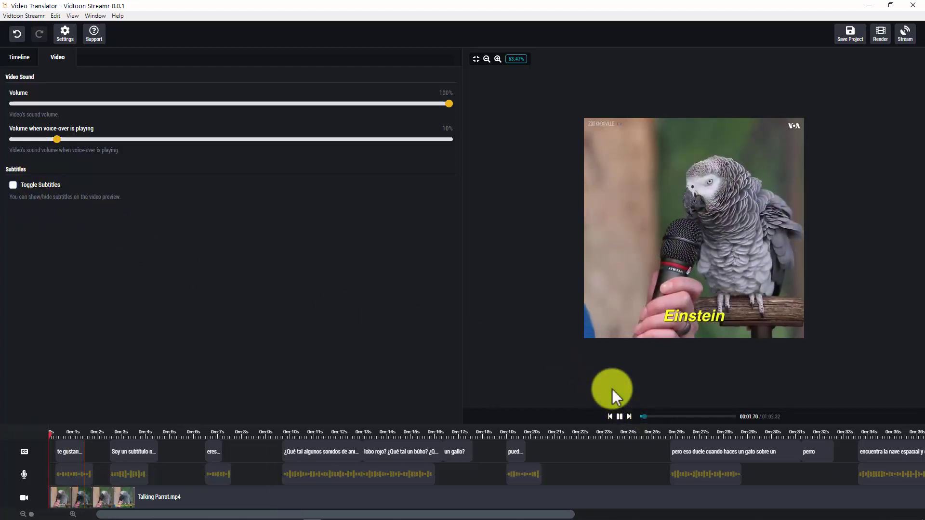
left_click(620, 417)
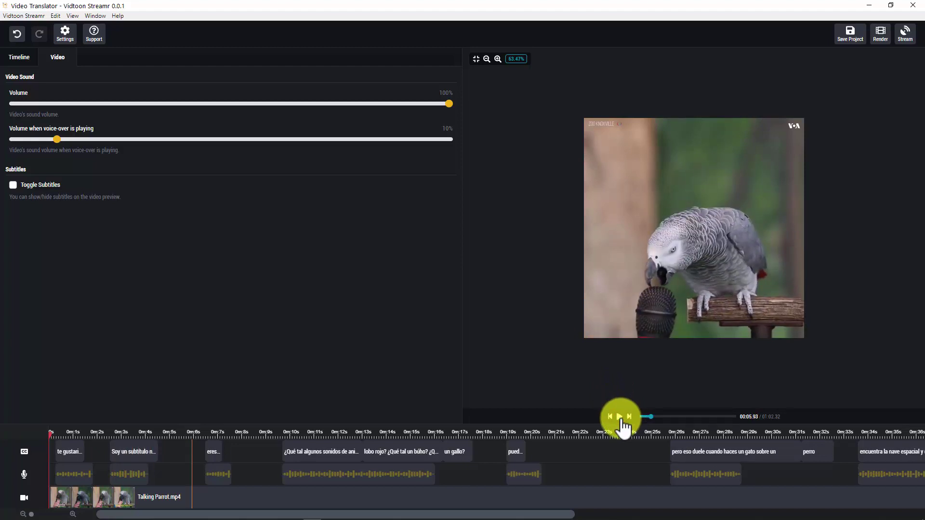
left_click(851, 34)
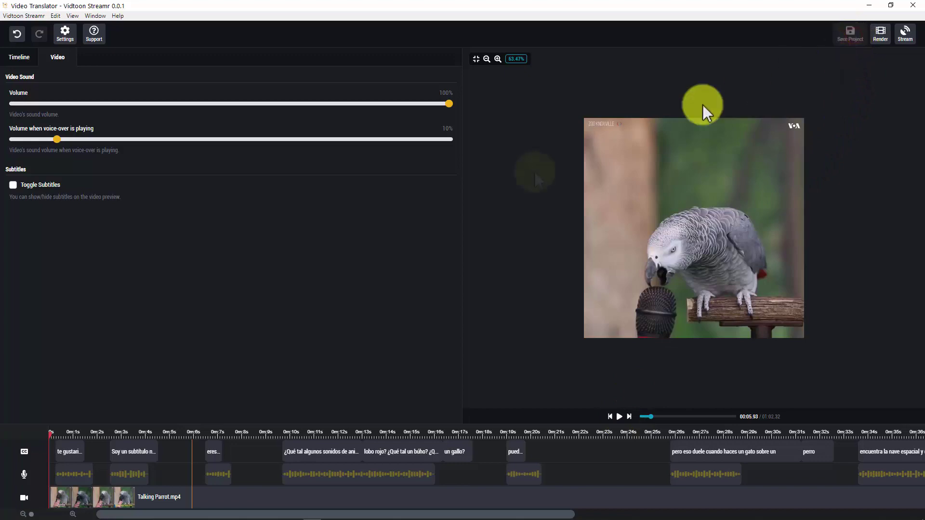
Step: Set the render target language to Italian and the output file to New Talking Parrot on the Desktop
left_click(880, 33)
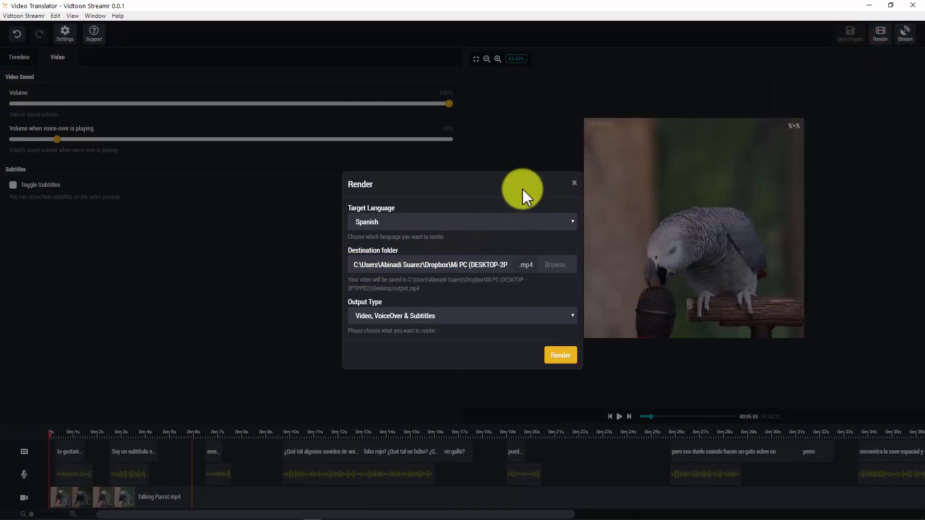
left_click(525, 222)
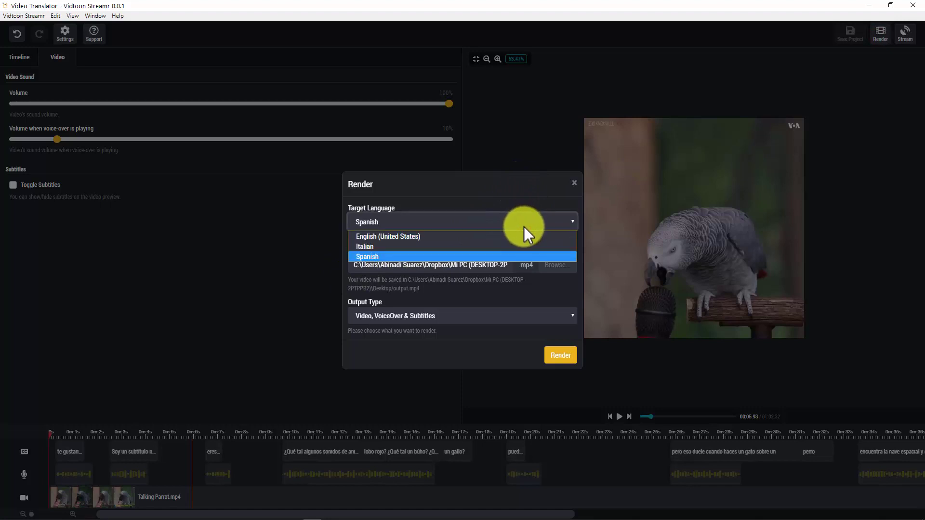
left_click(495, 247)
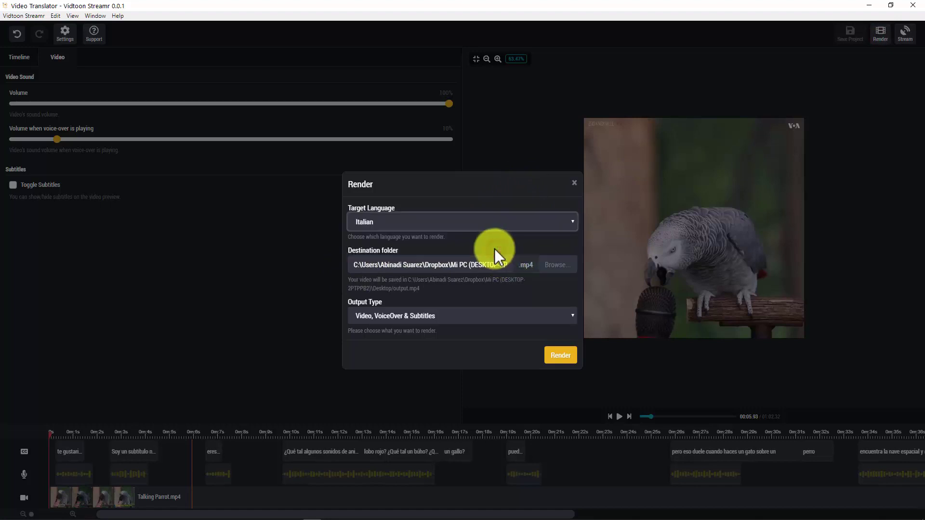
left_click(549, 273)
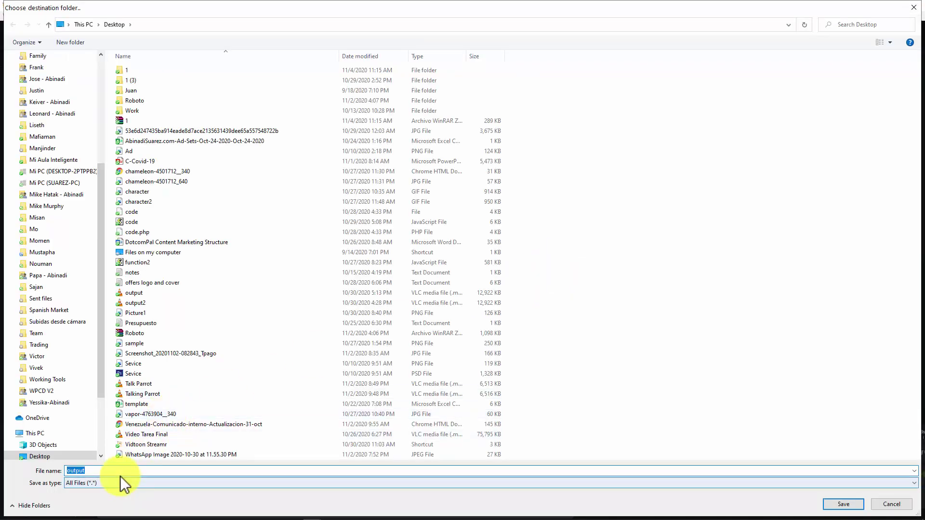
double_click(129, 470)
type("Talking Parrot")
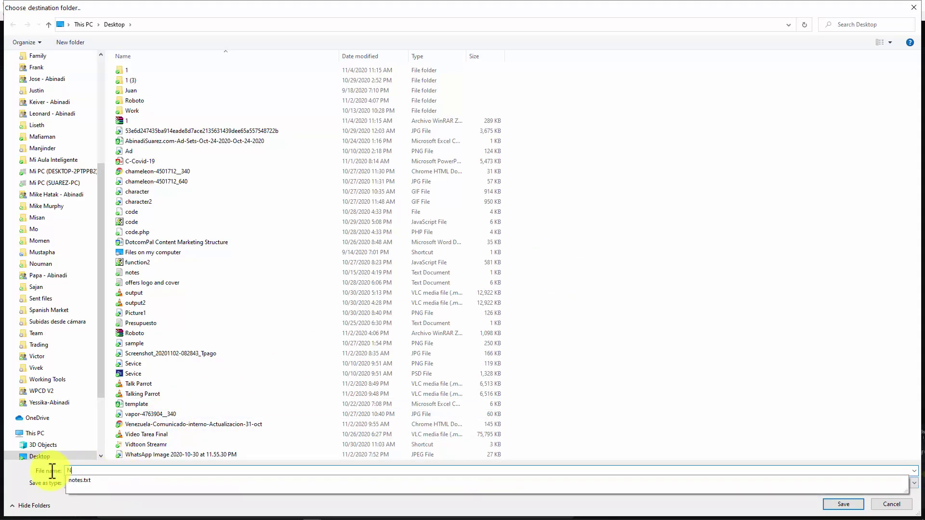
key("Home")
type("New")
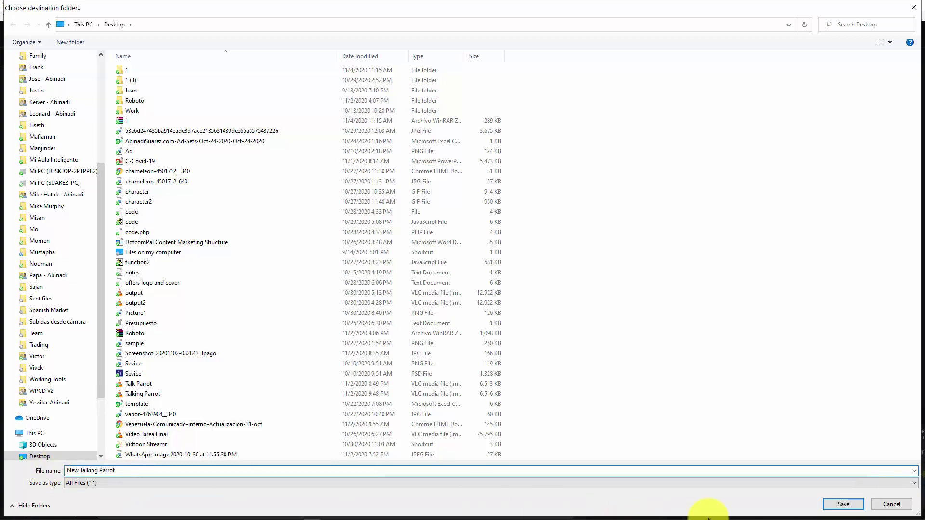
left_click(842, 504)
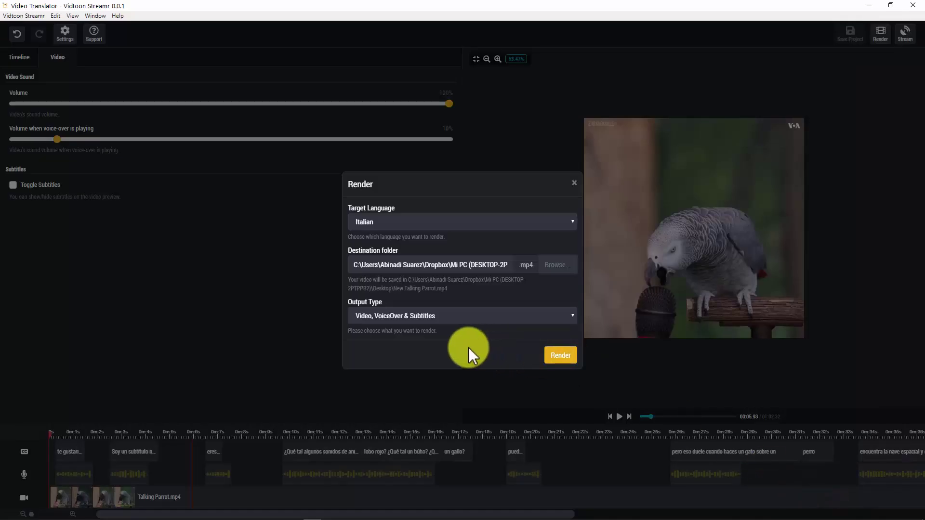
Step: Choose the Video & VoiceOver output type and start rendering
left_click(473, 318)
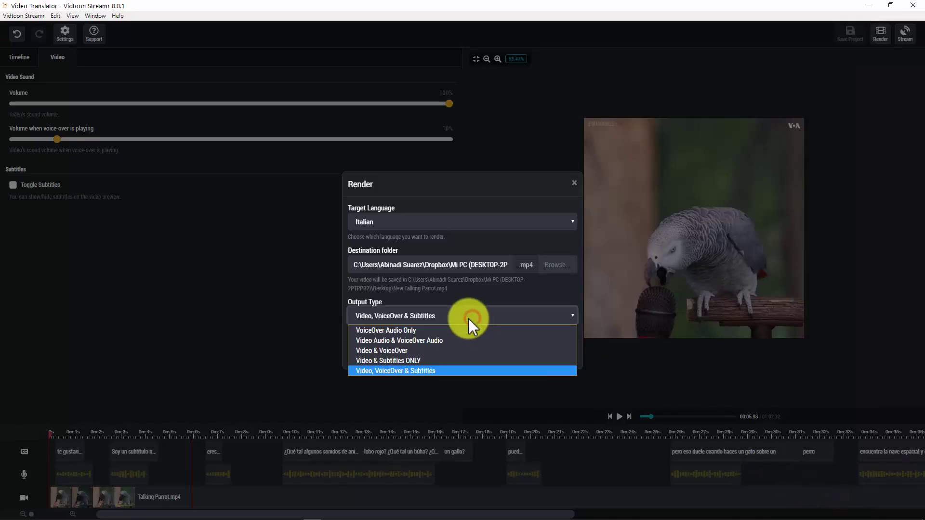
left_click(419, 351)
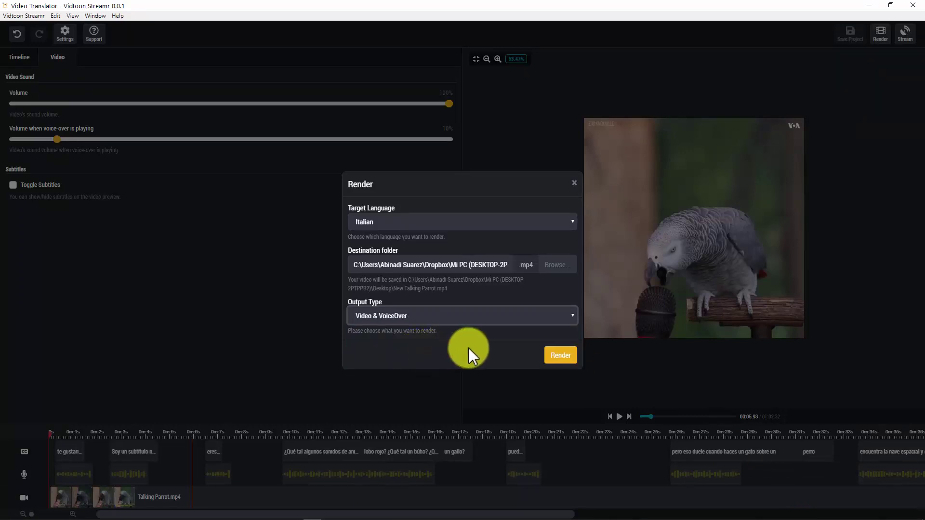
left_click(550, 356)
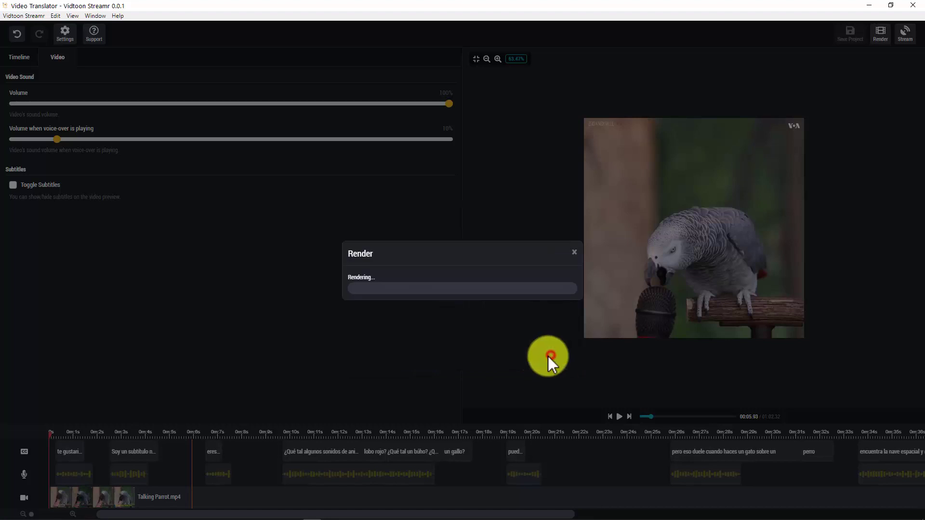